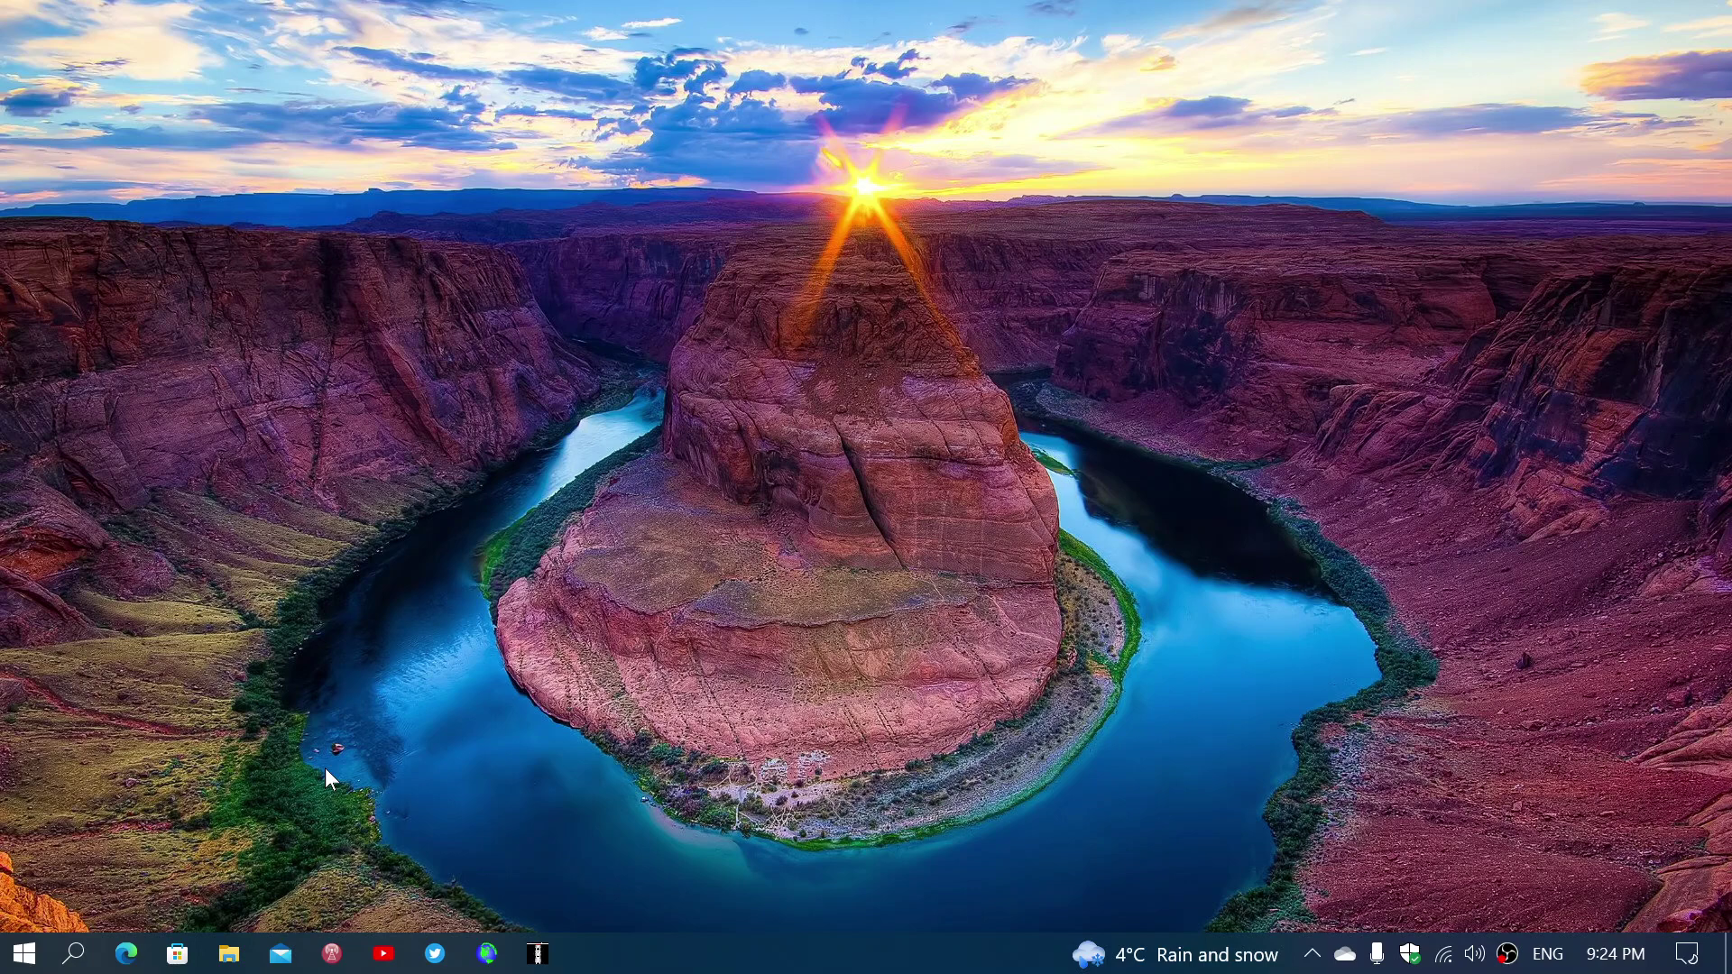
Step: Open File Explorer and bring up the context menu for Local Disk (C:)
left_click(240, 962)
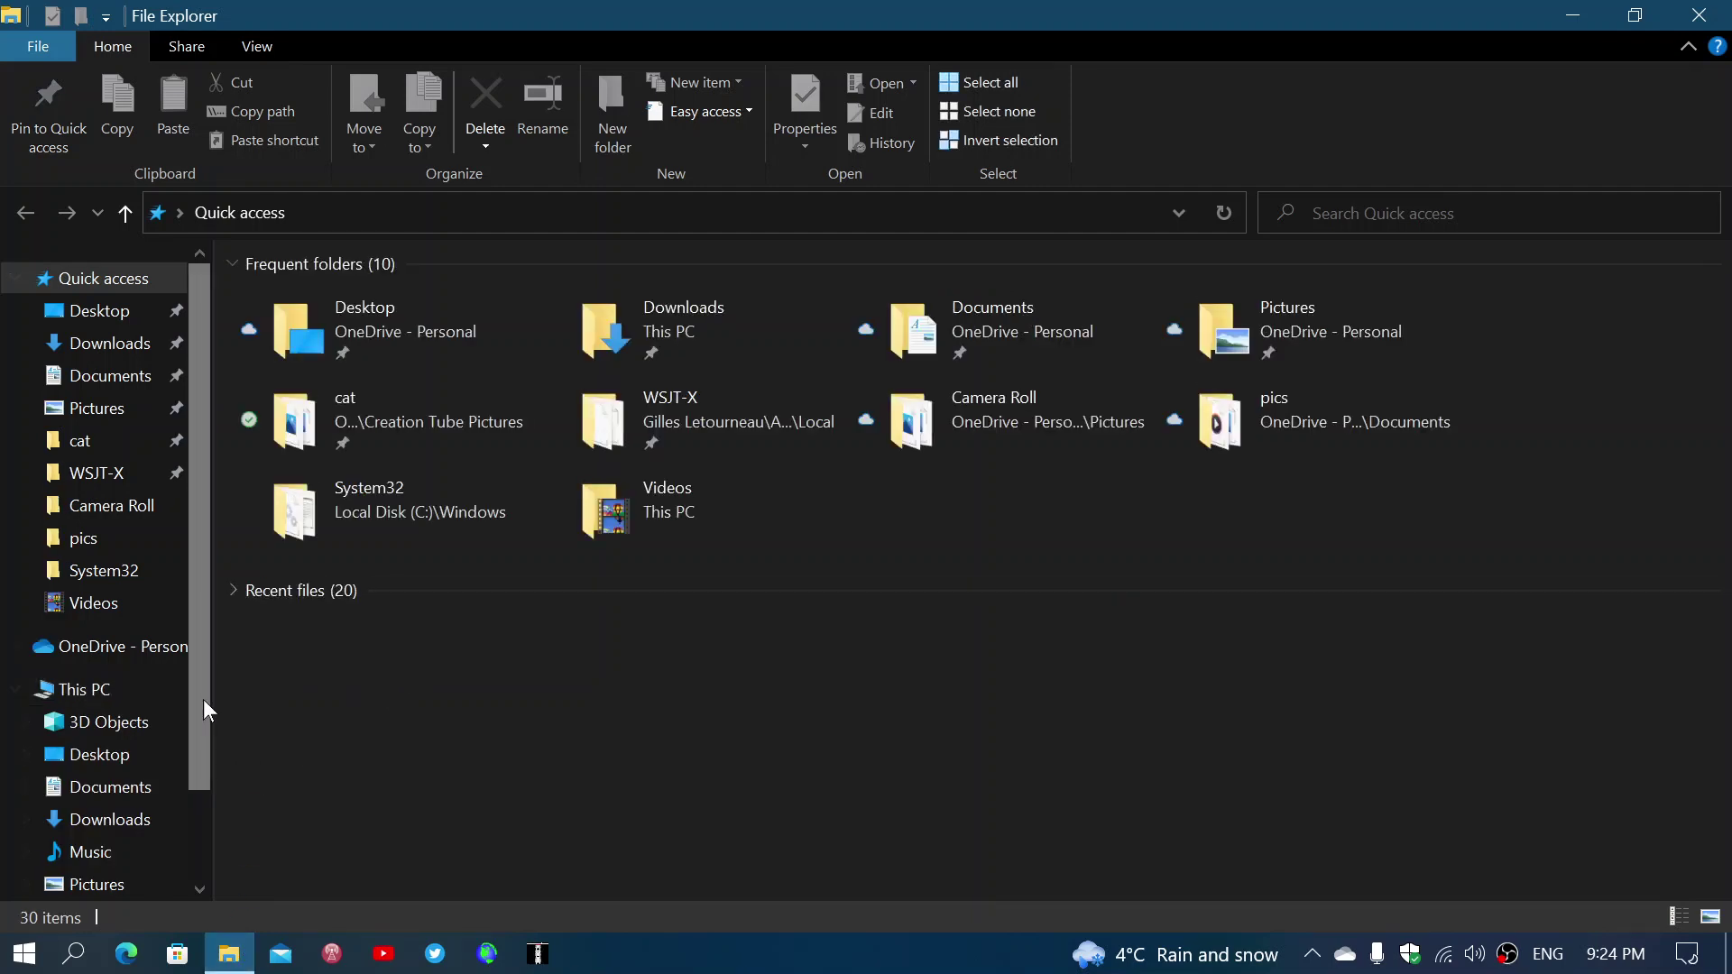
scroll(206, 722, "down", 2)
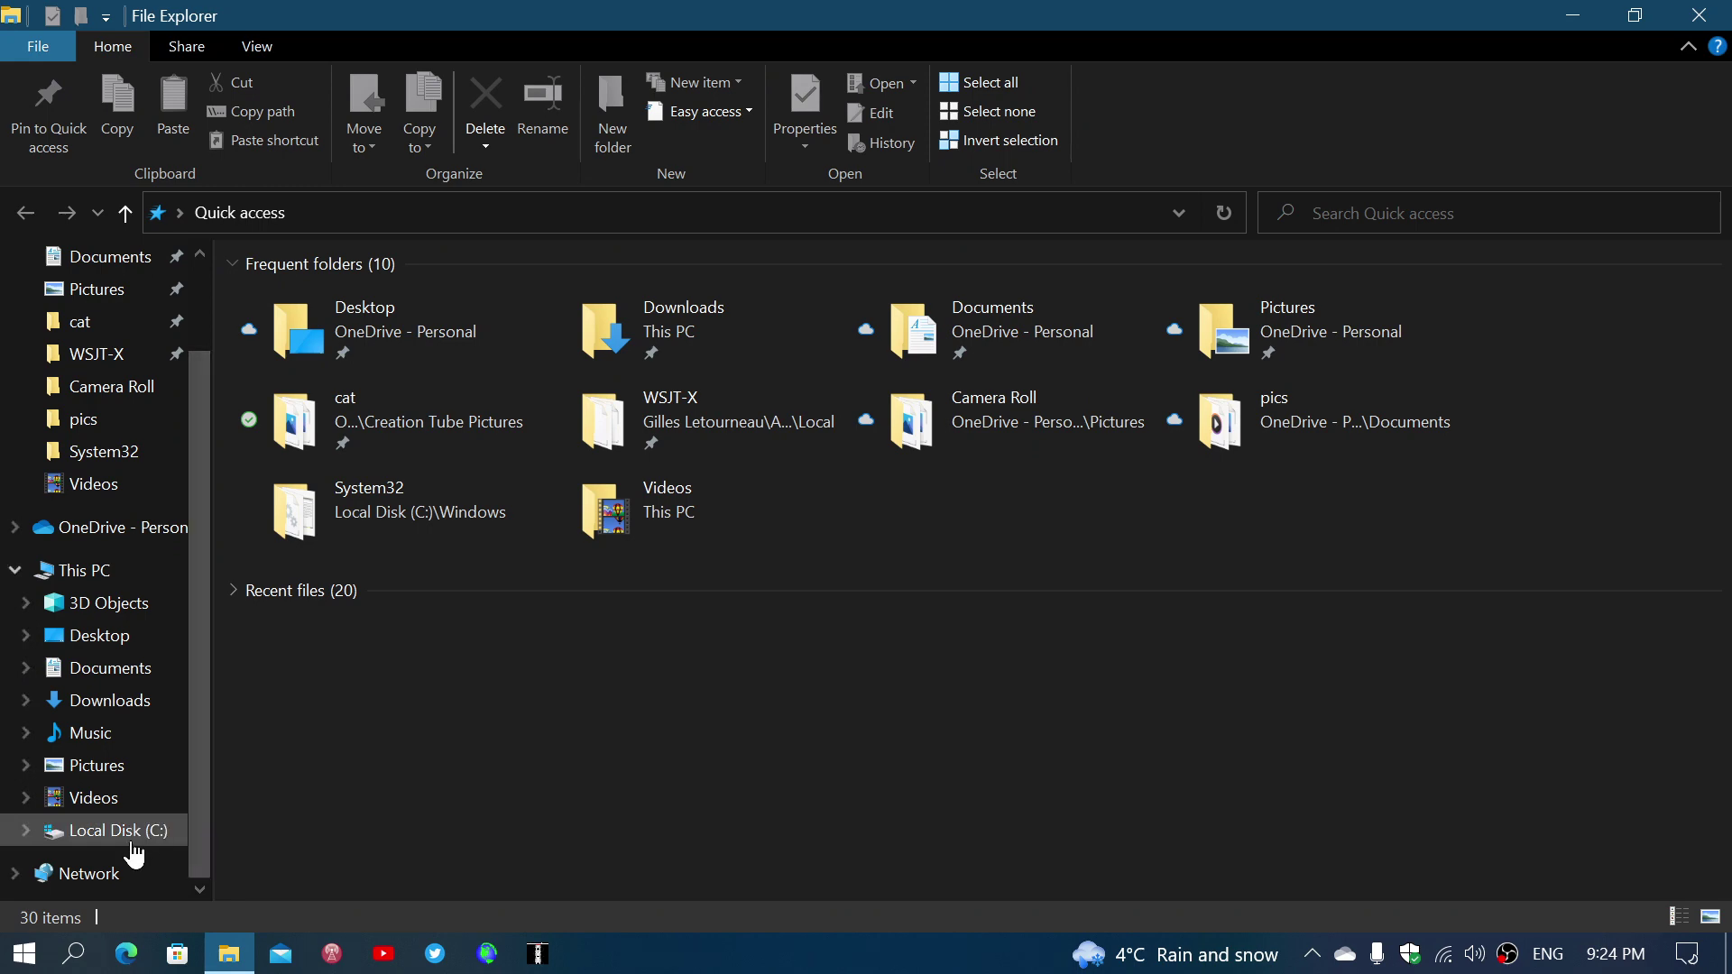
right_click(132, 847)
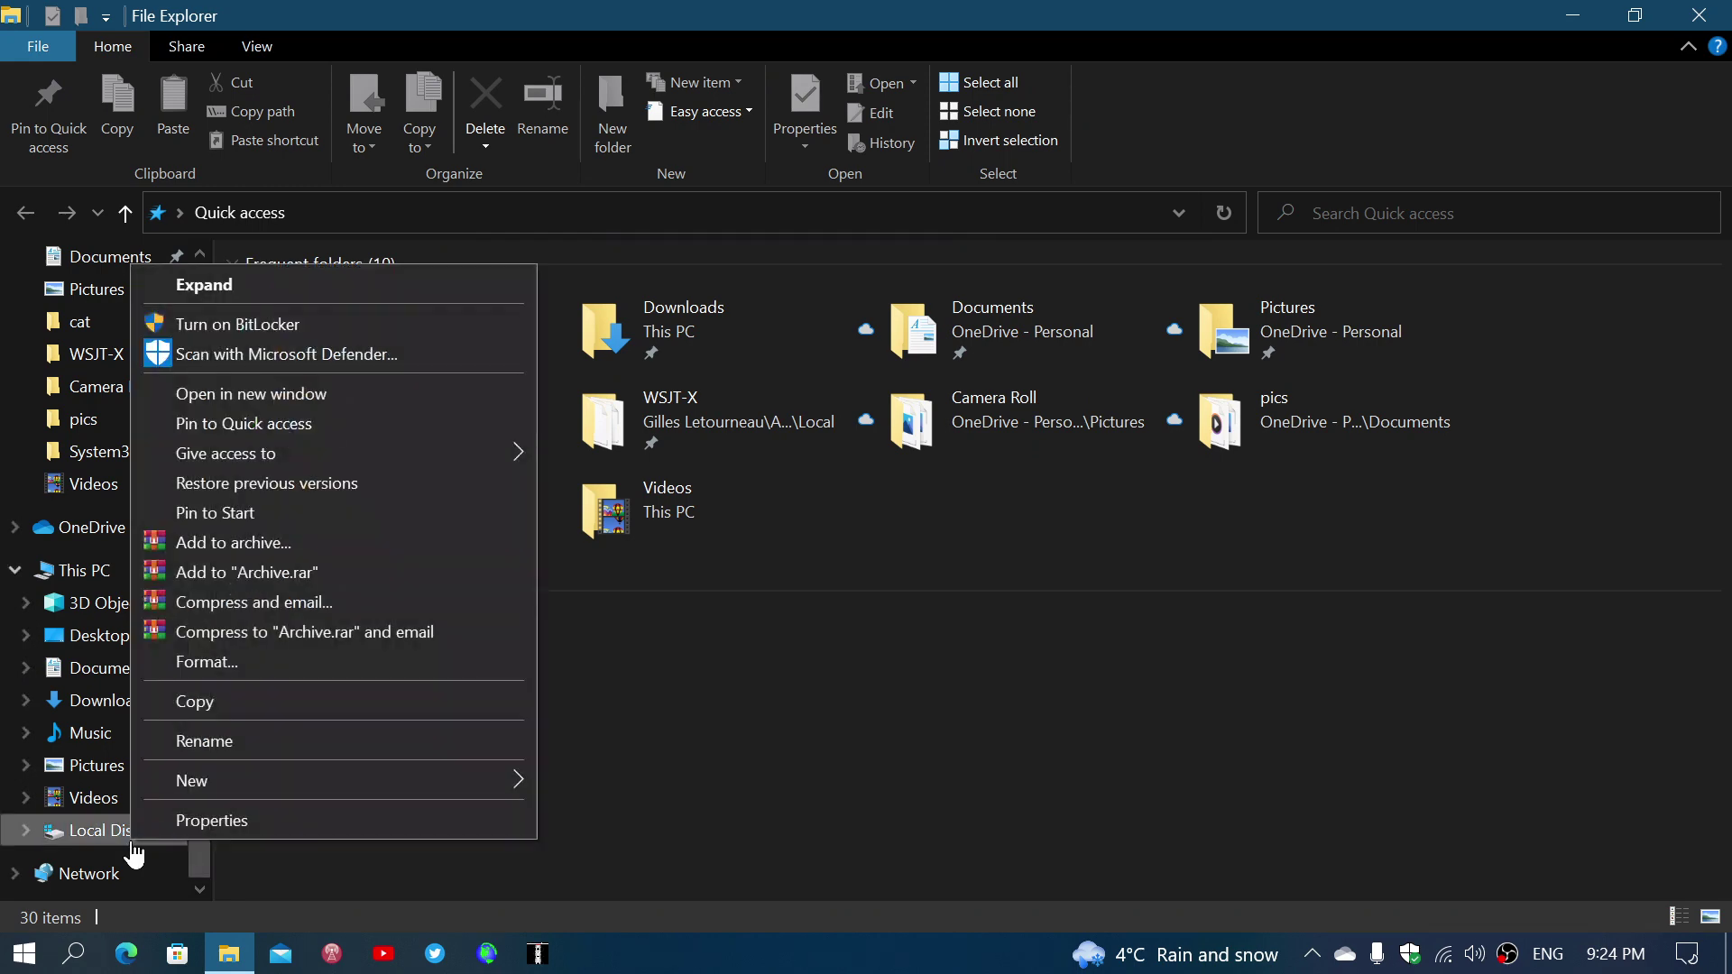
Step: View Local Disk (C:) Properties (73.8 GB used, 163 GB free), then close the dialog
left_click(221, 822)
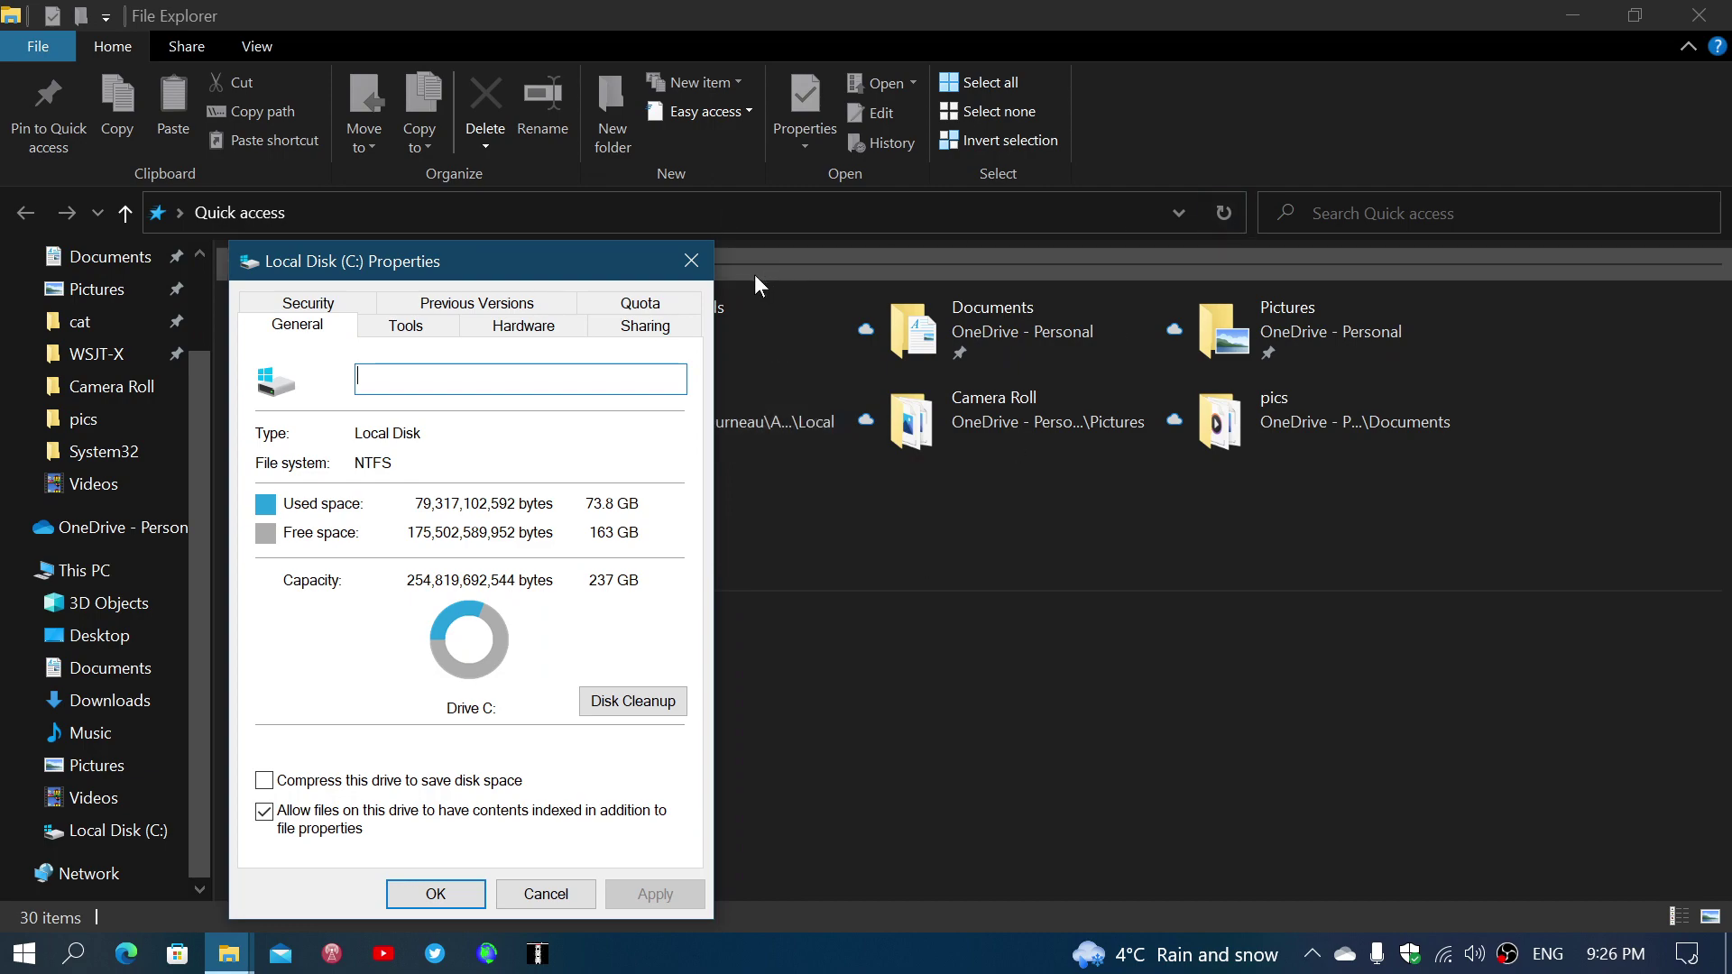
key("Escape")
Step: Close File Explorer and open Settings > System from the Start menu
left_click(1708, 13)
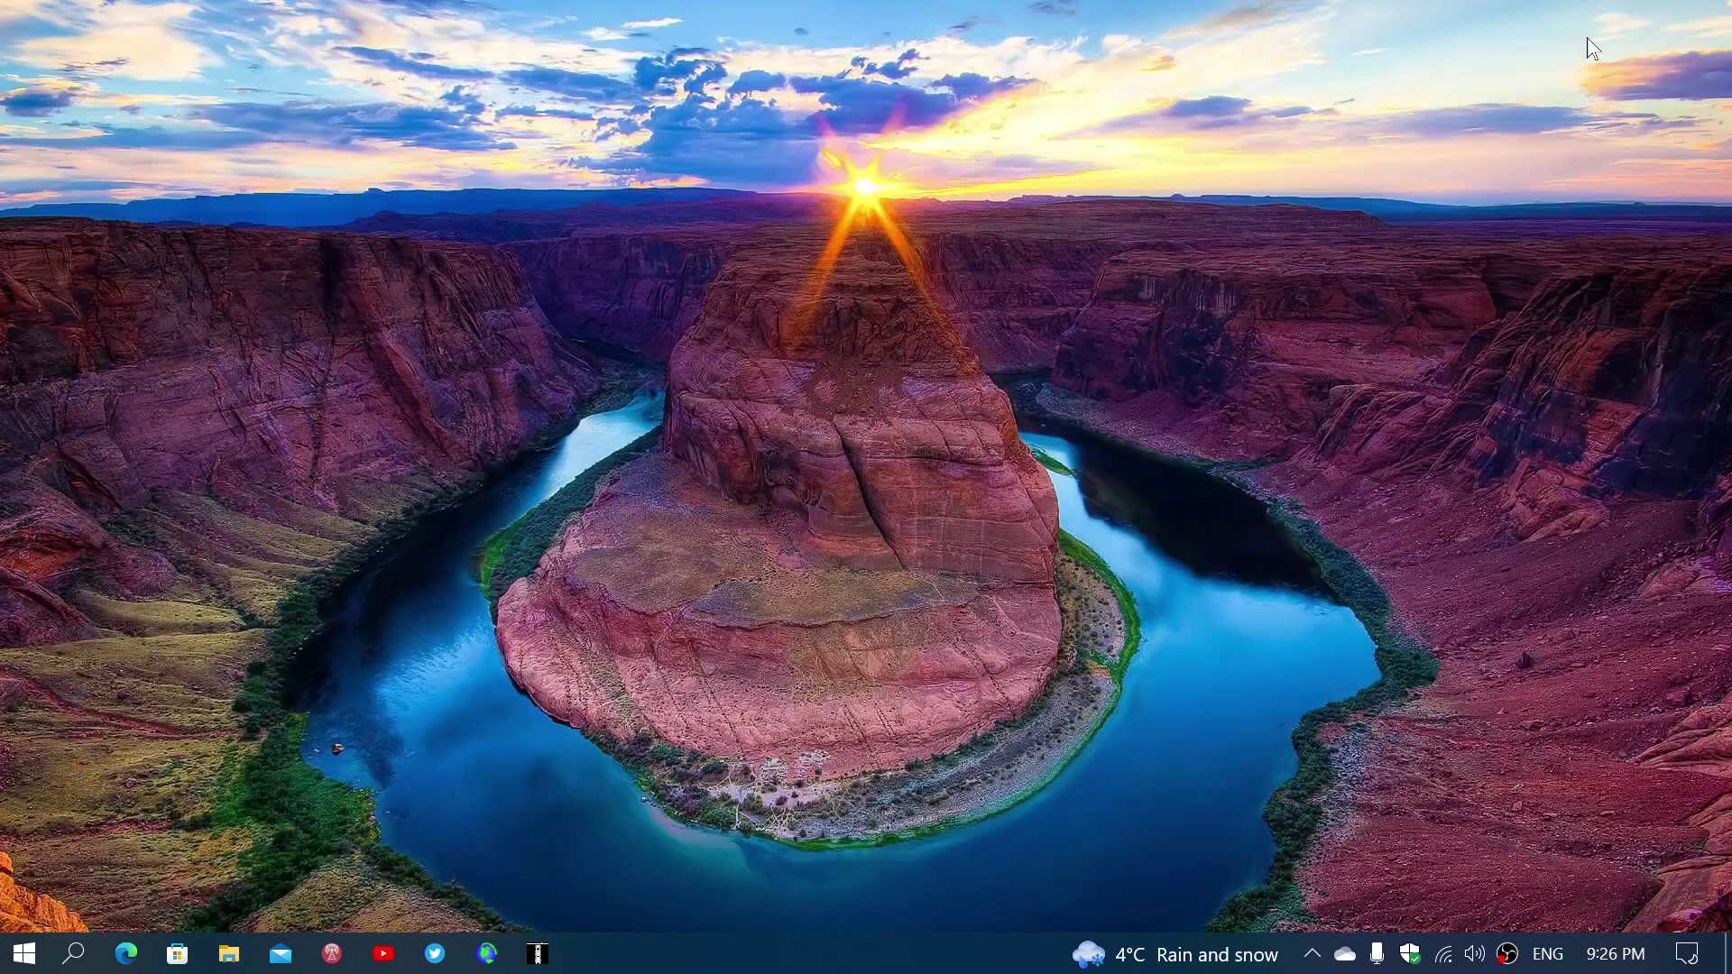
left_click(27, 952)
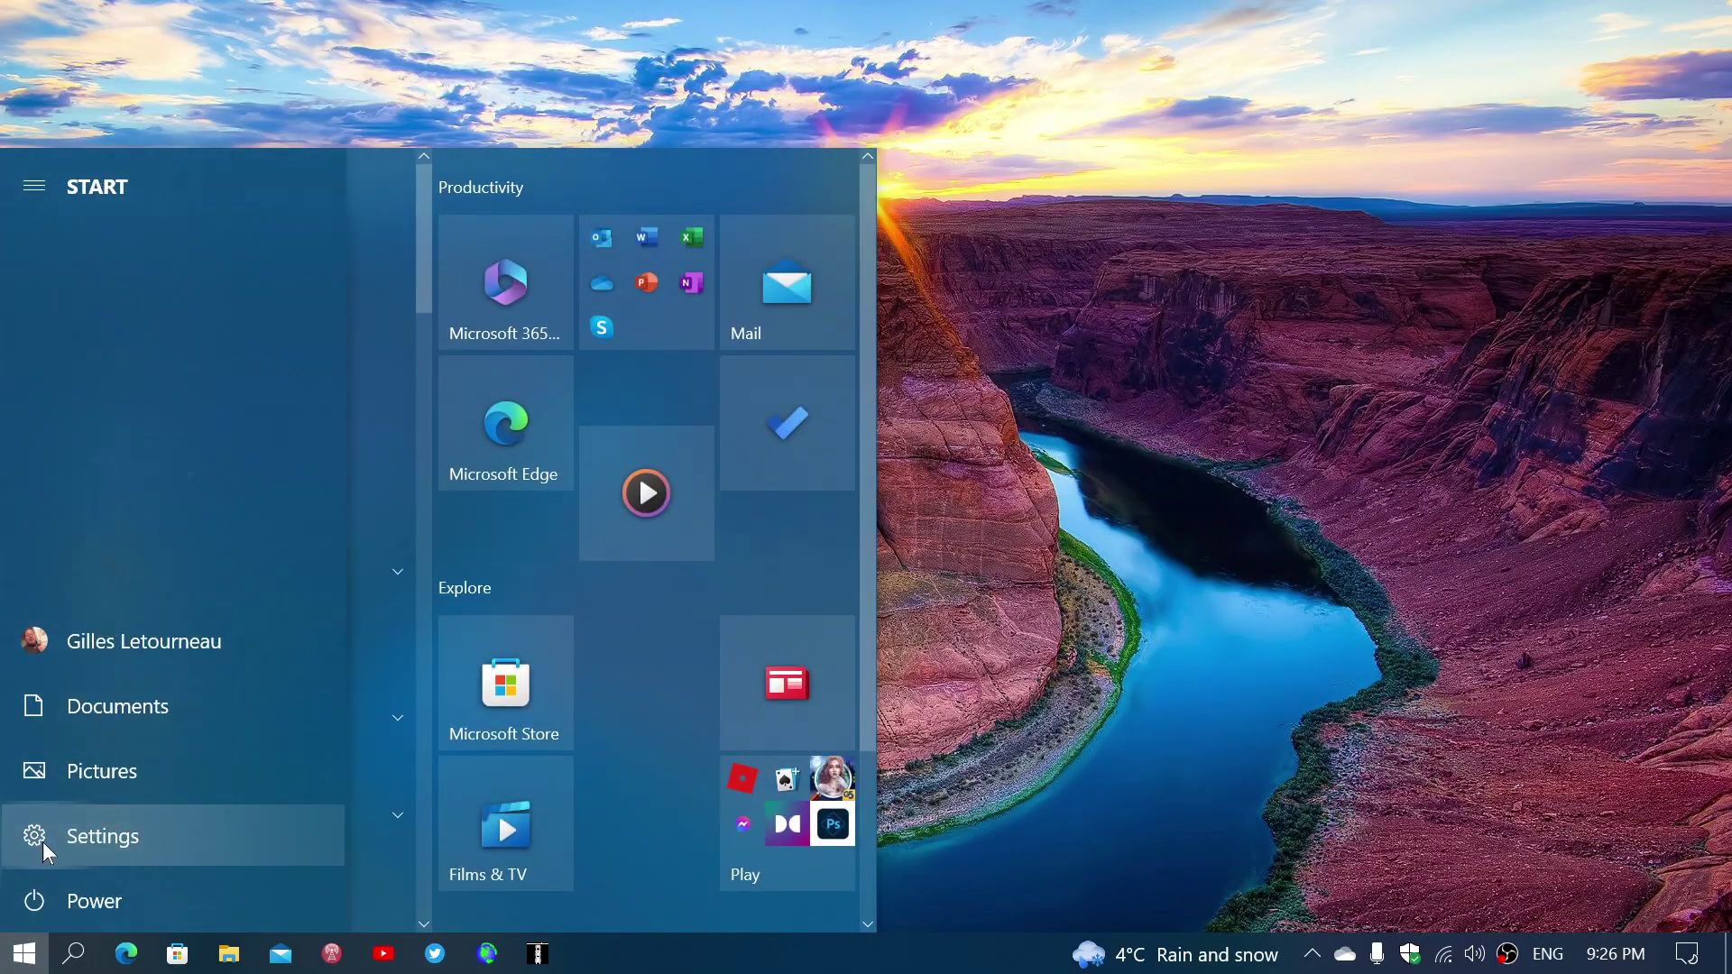
left_click(36, 837)
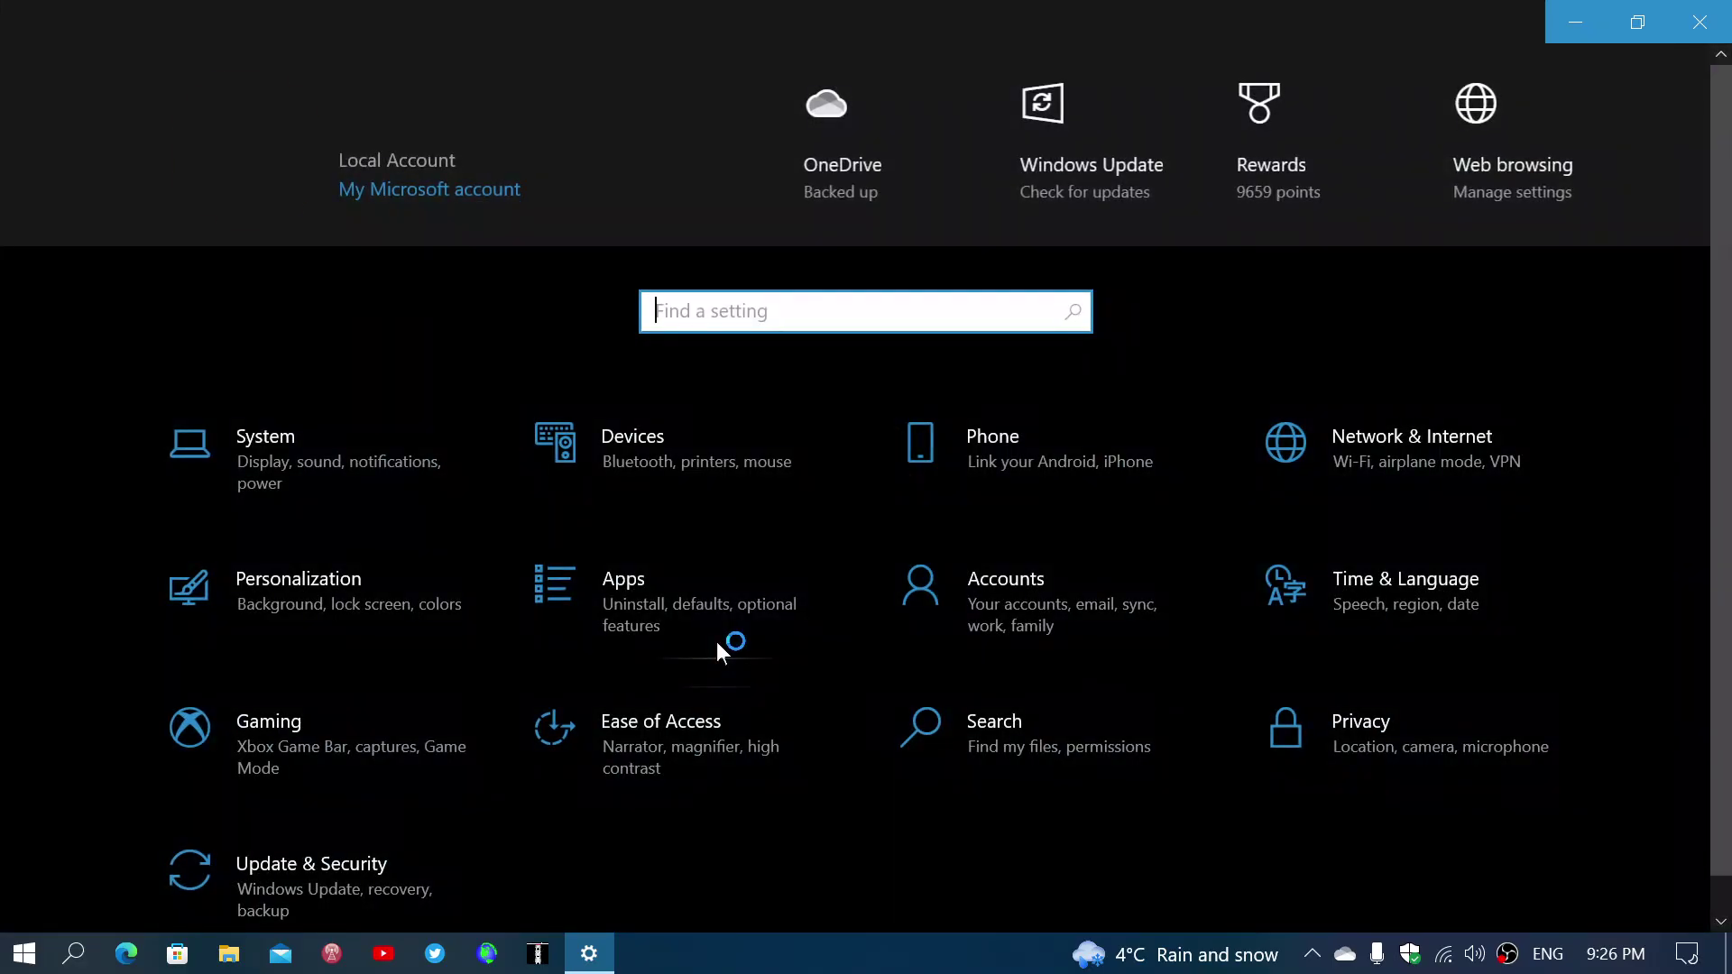
left_click(323, 484)
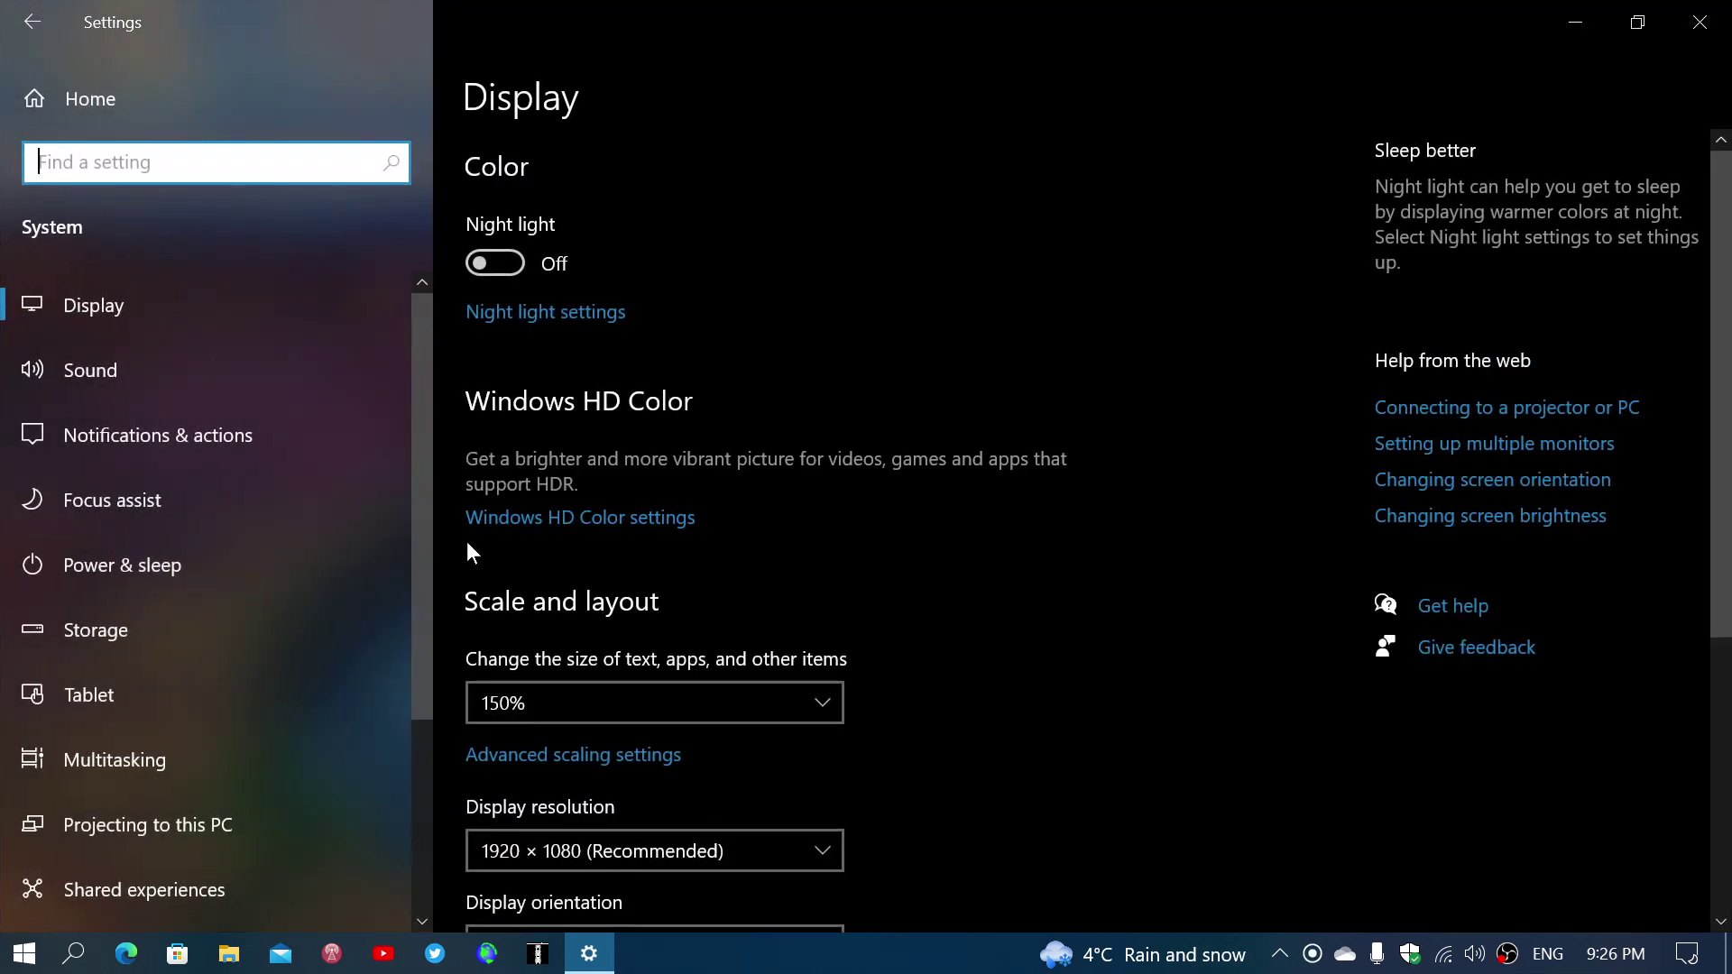
Step: Open the Storage page for C: and start viewing its Temporary files
left_click(133, 637)
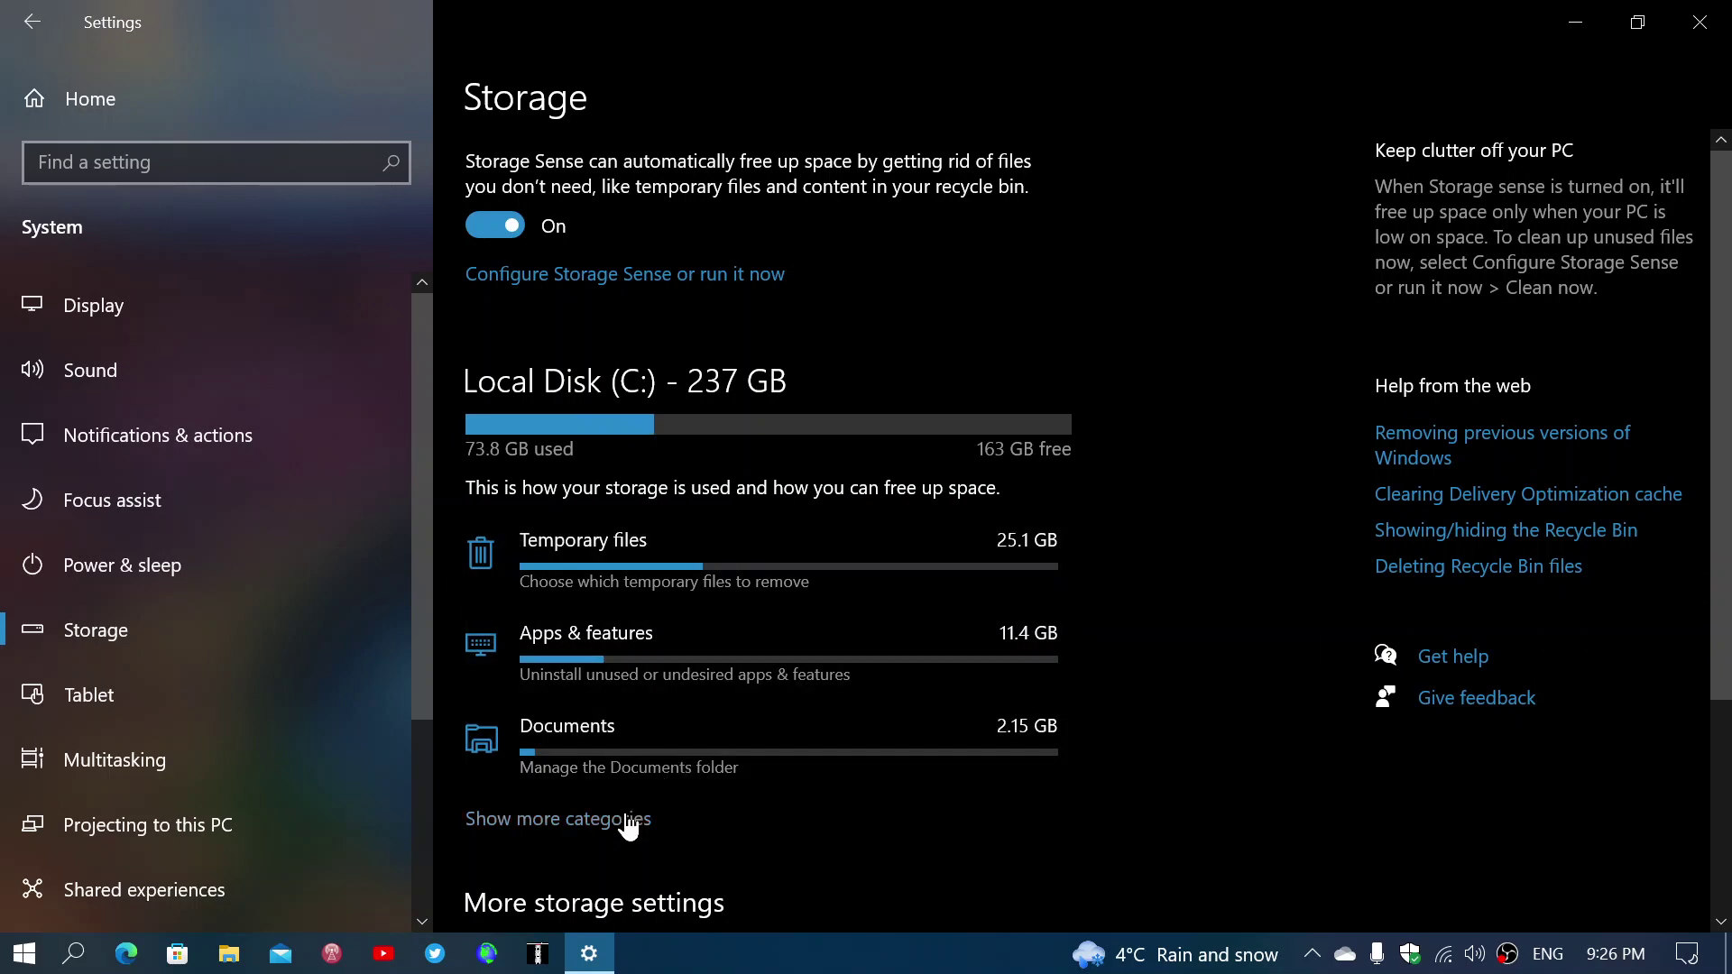
left_click(837, 571)
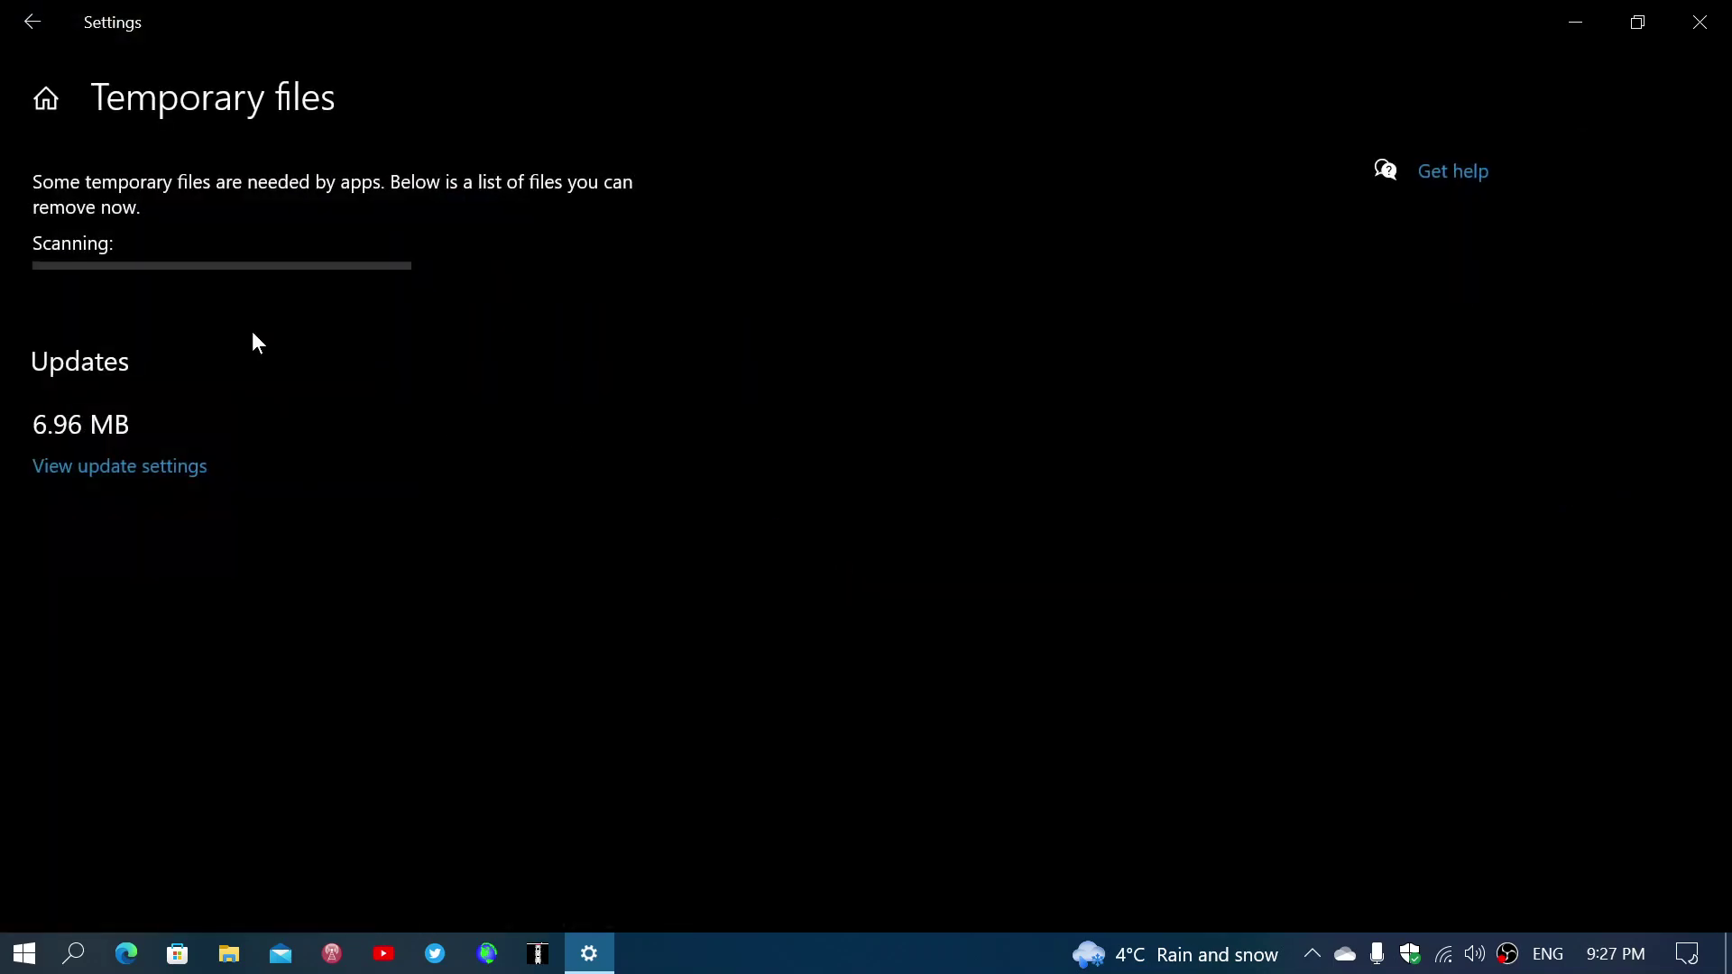
Step: Return to Storage and expand all C: categories, including System & reserved at 32.7 GB
left_click(32, 21)
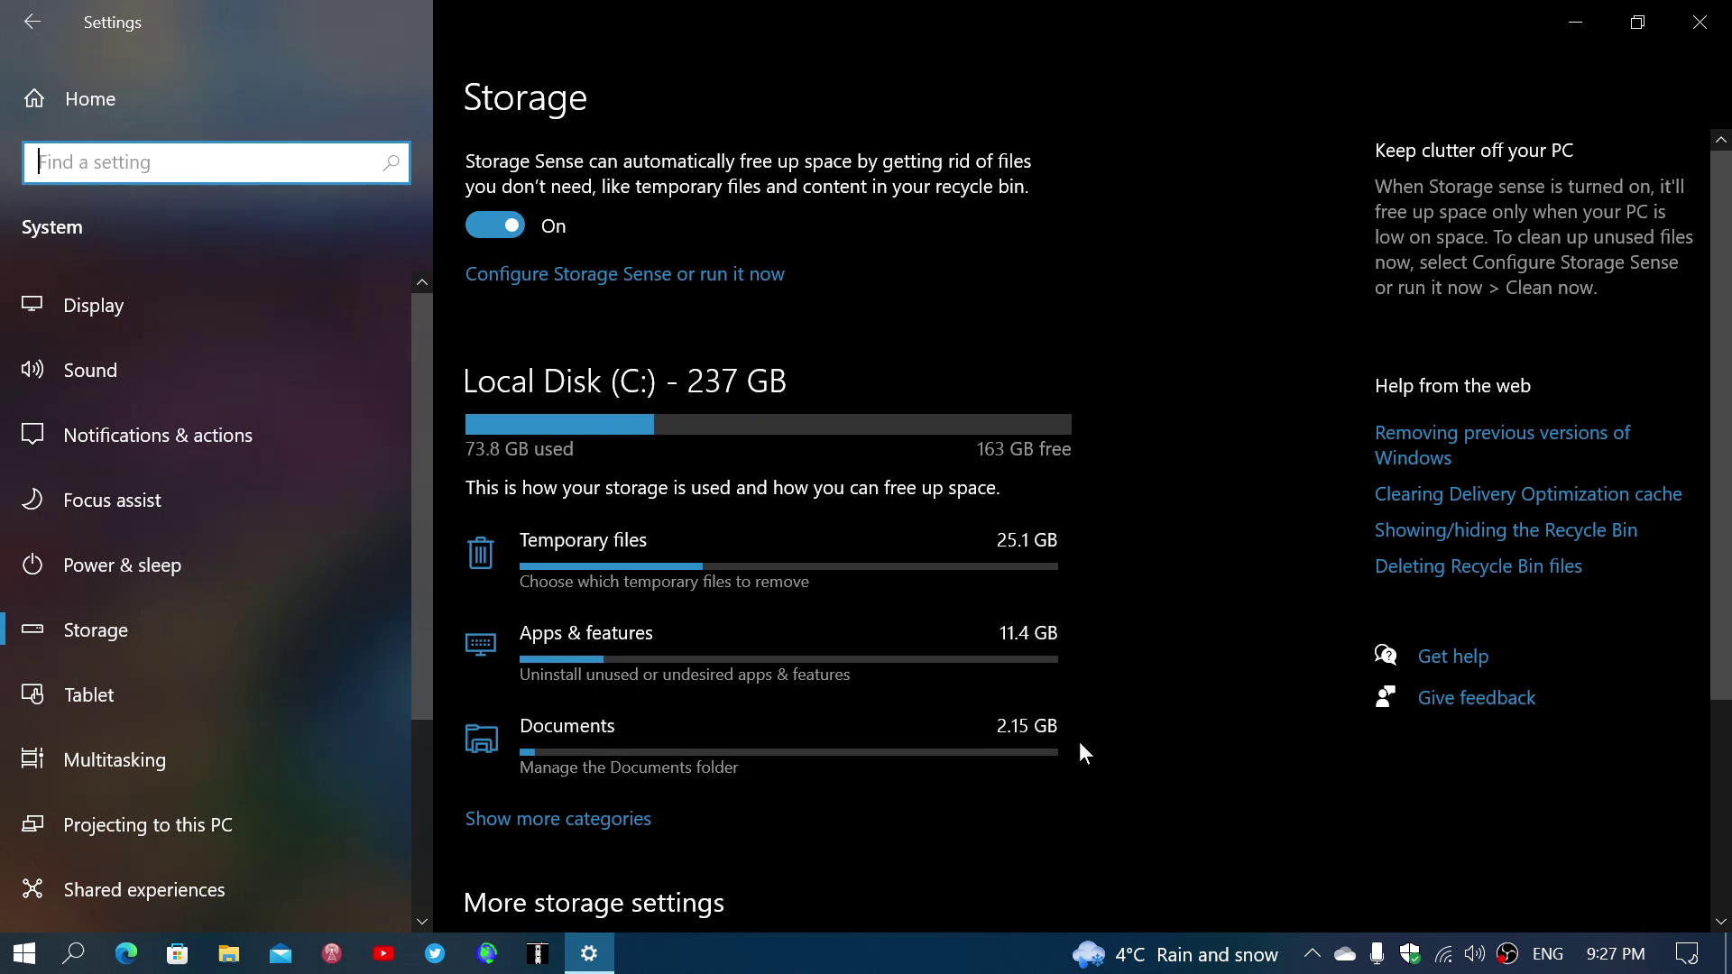
left_click(634, 823)
scroll(1166, 560, "down", 5)
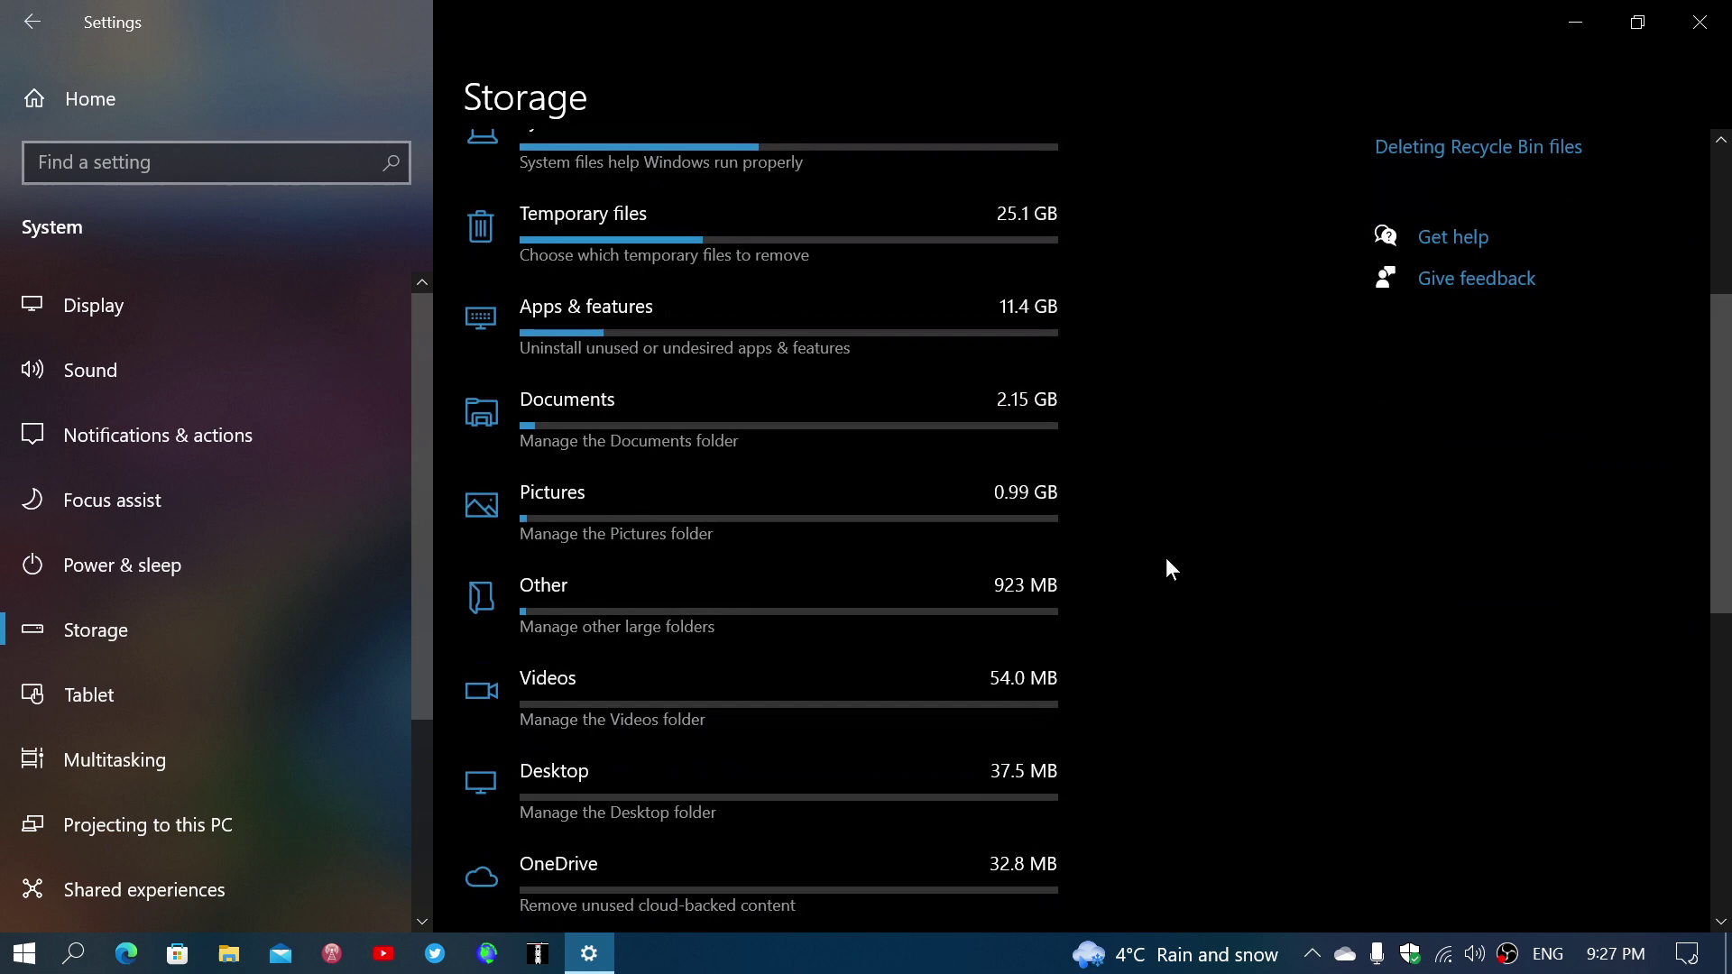
scroll(1167, 559, "down", 8)
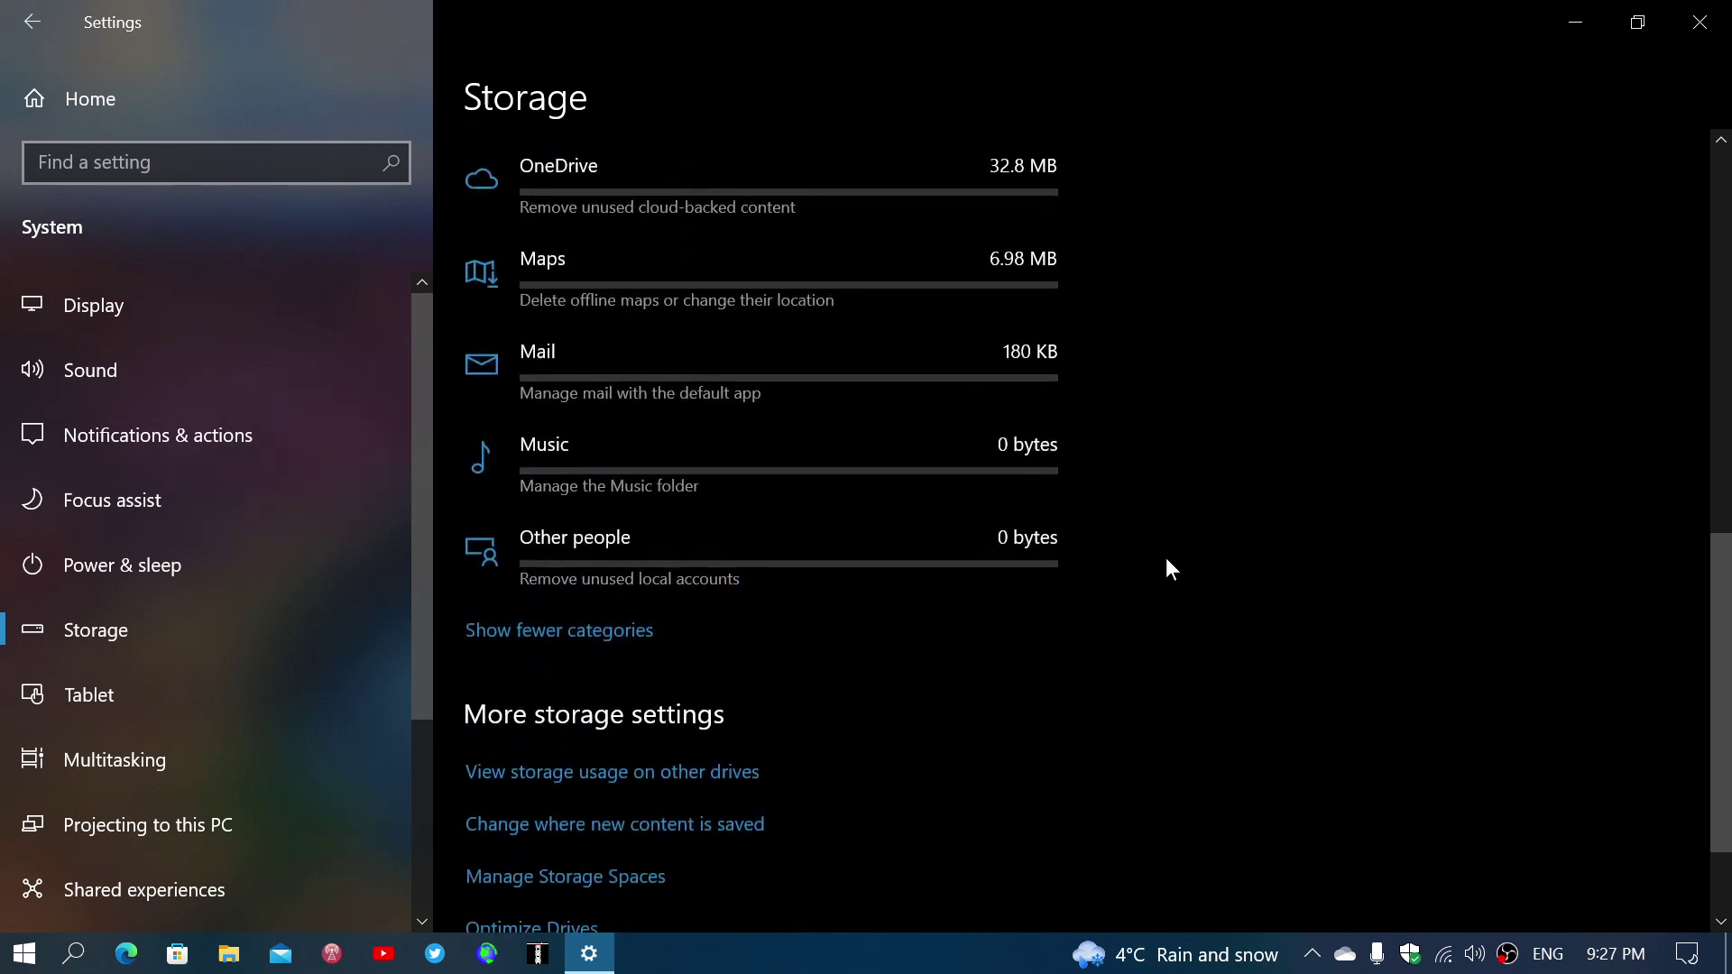
scroll(1167, 559, "up", 10)
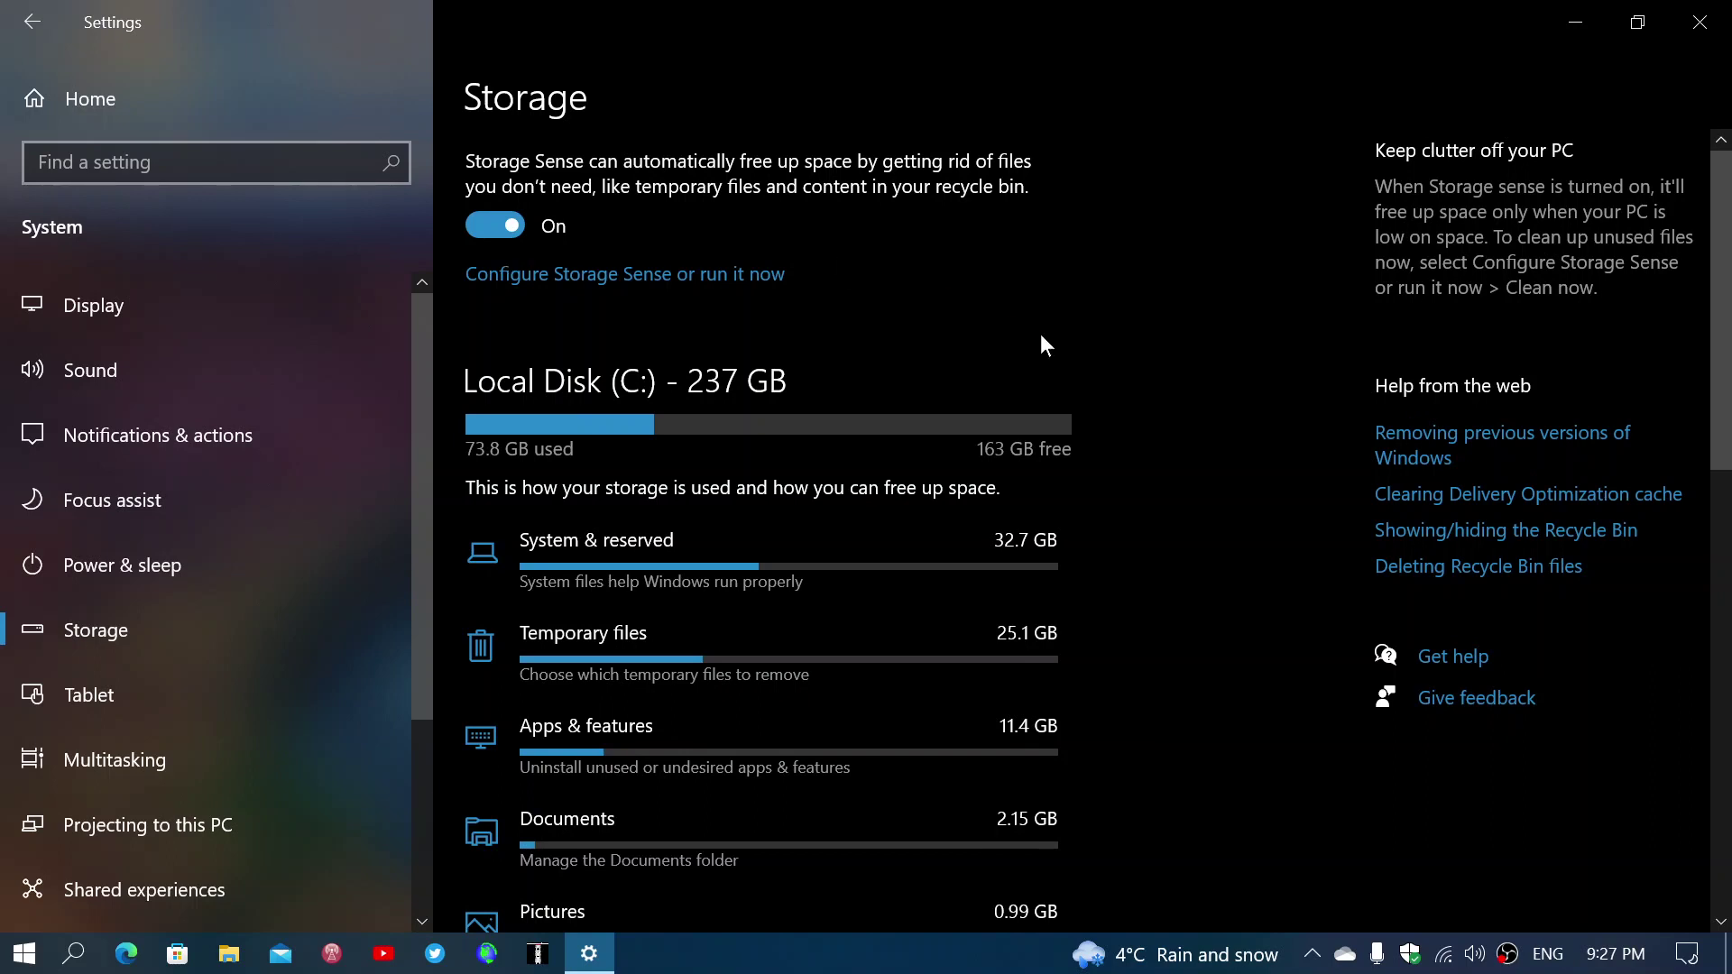
Step: Review Temporary files: 4.18 GB selected, including Windows Update Cleanup at 4.09 GB and Thumbnails
left_click(677, 652)
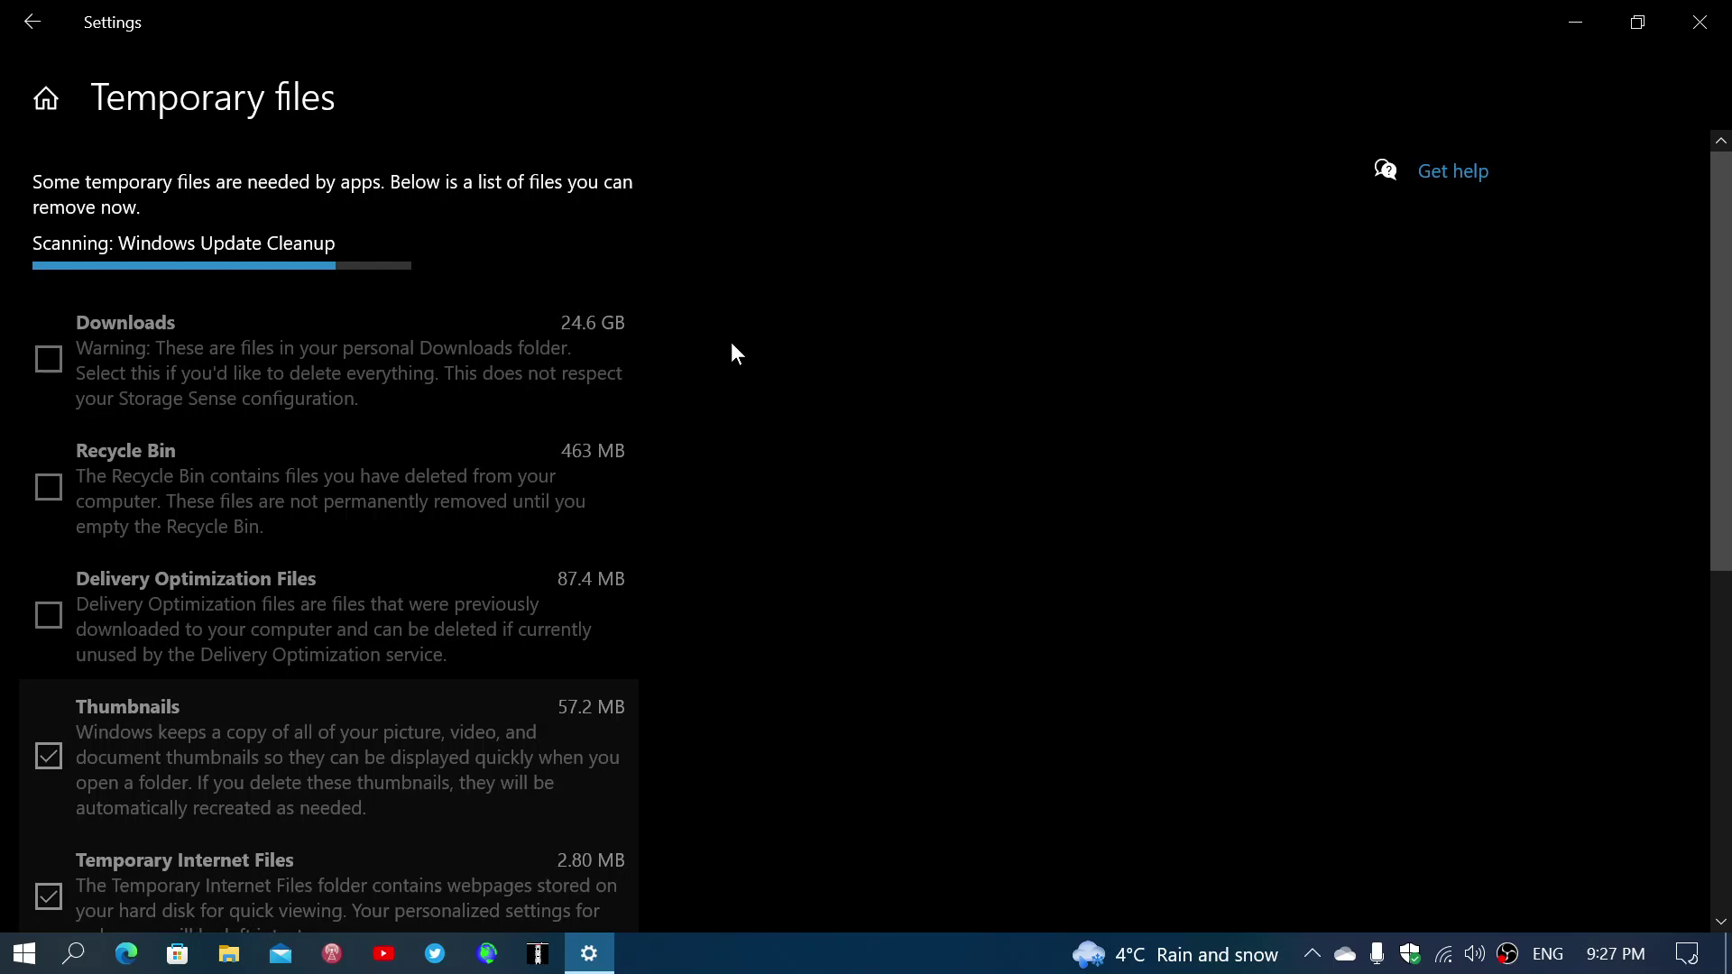
scroll(739, 382, "down", 7)
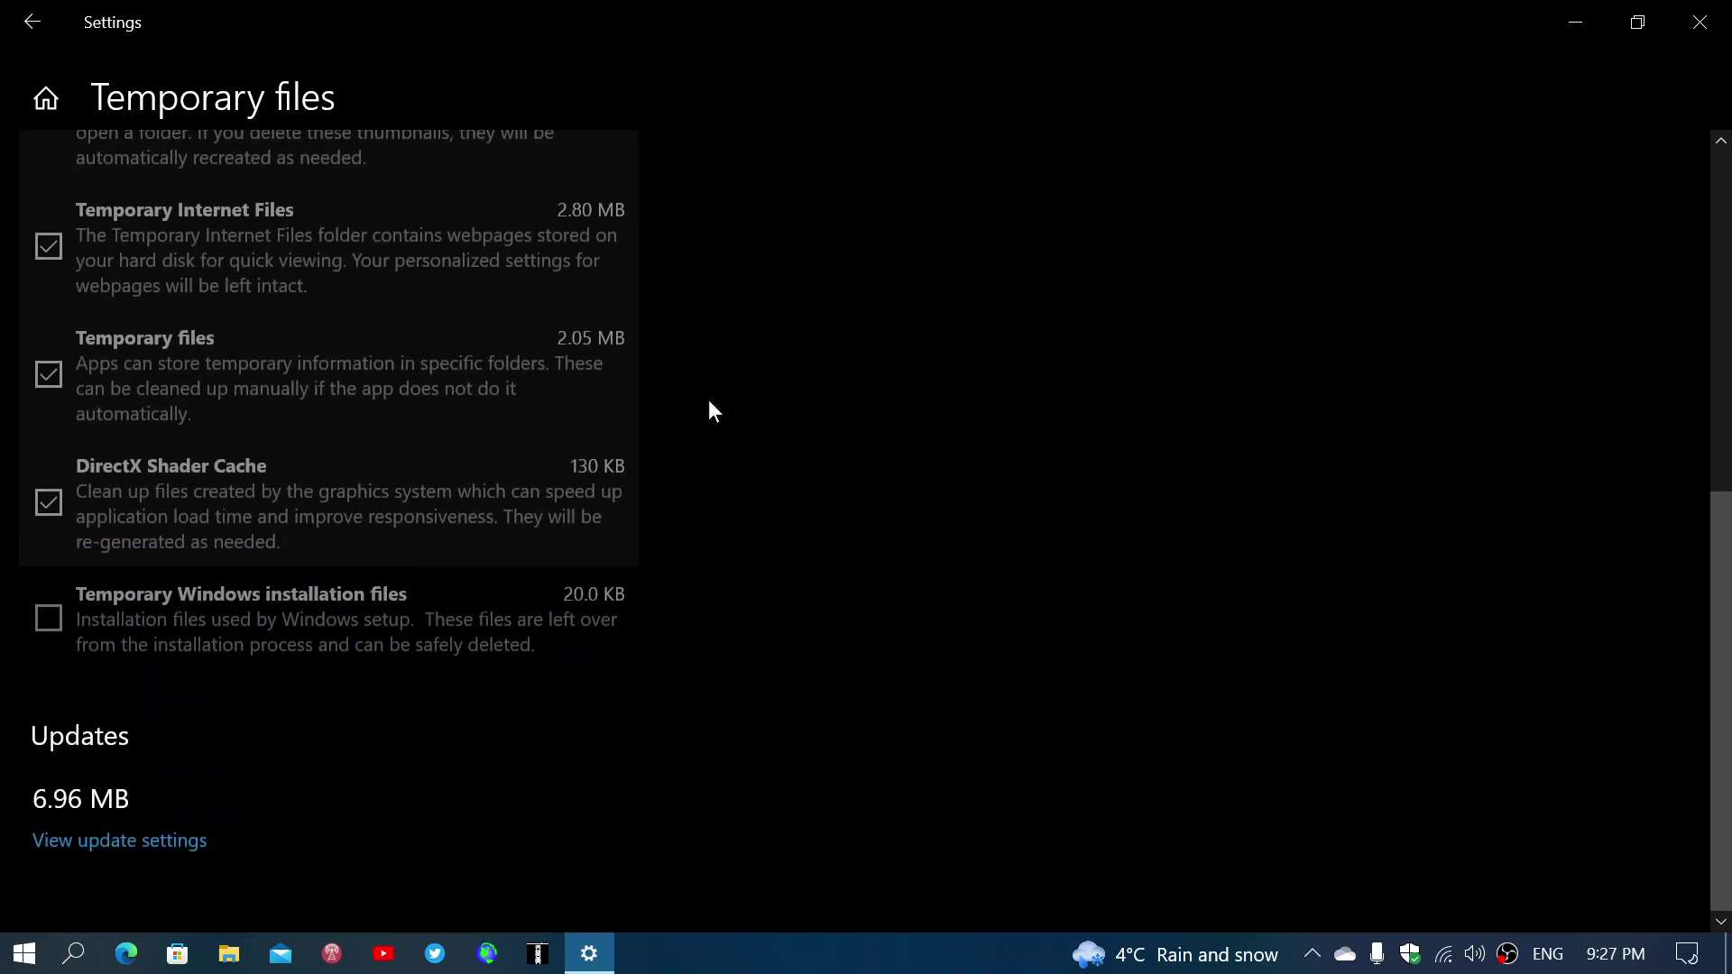
scroll(710, 406, "up", 8)
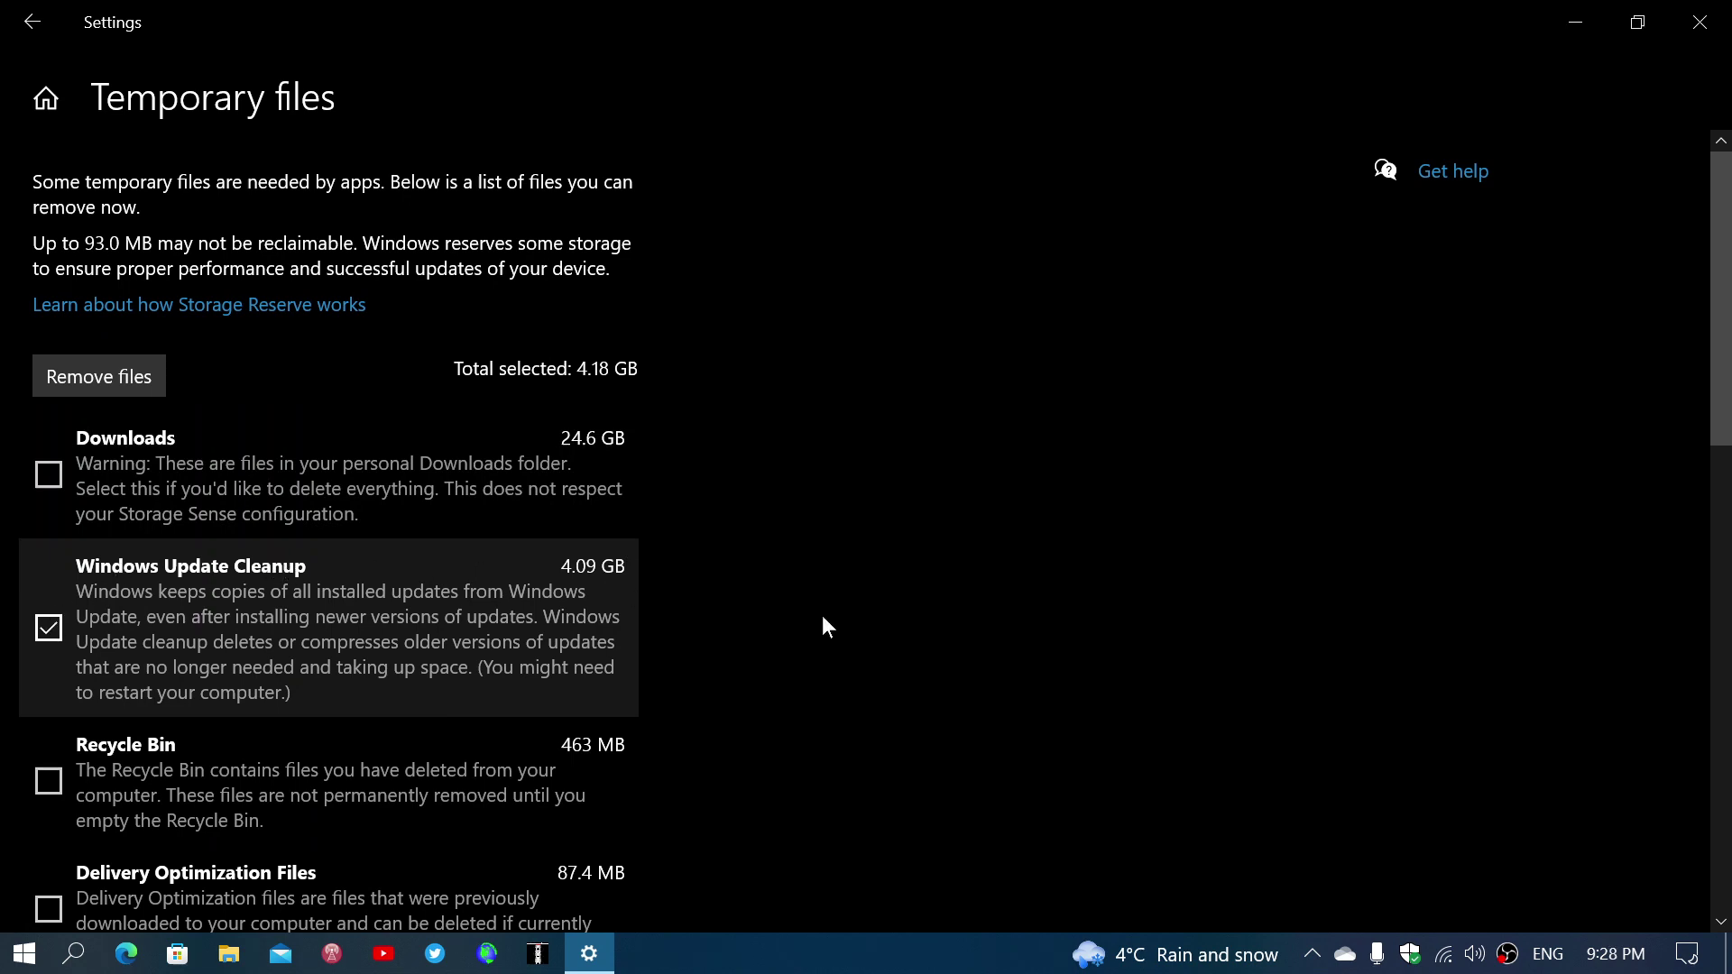
scroll(823, 617, "down", 10)
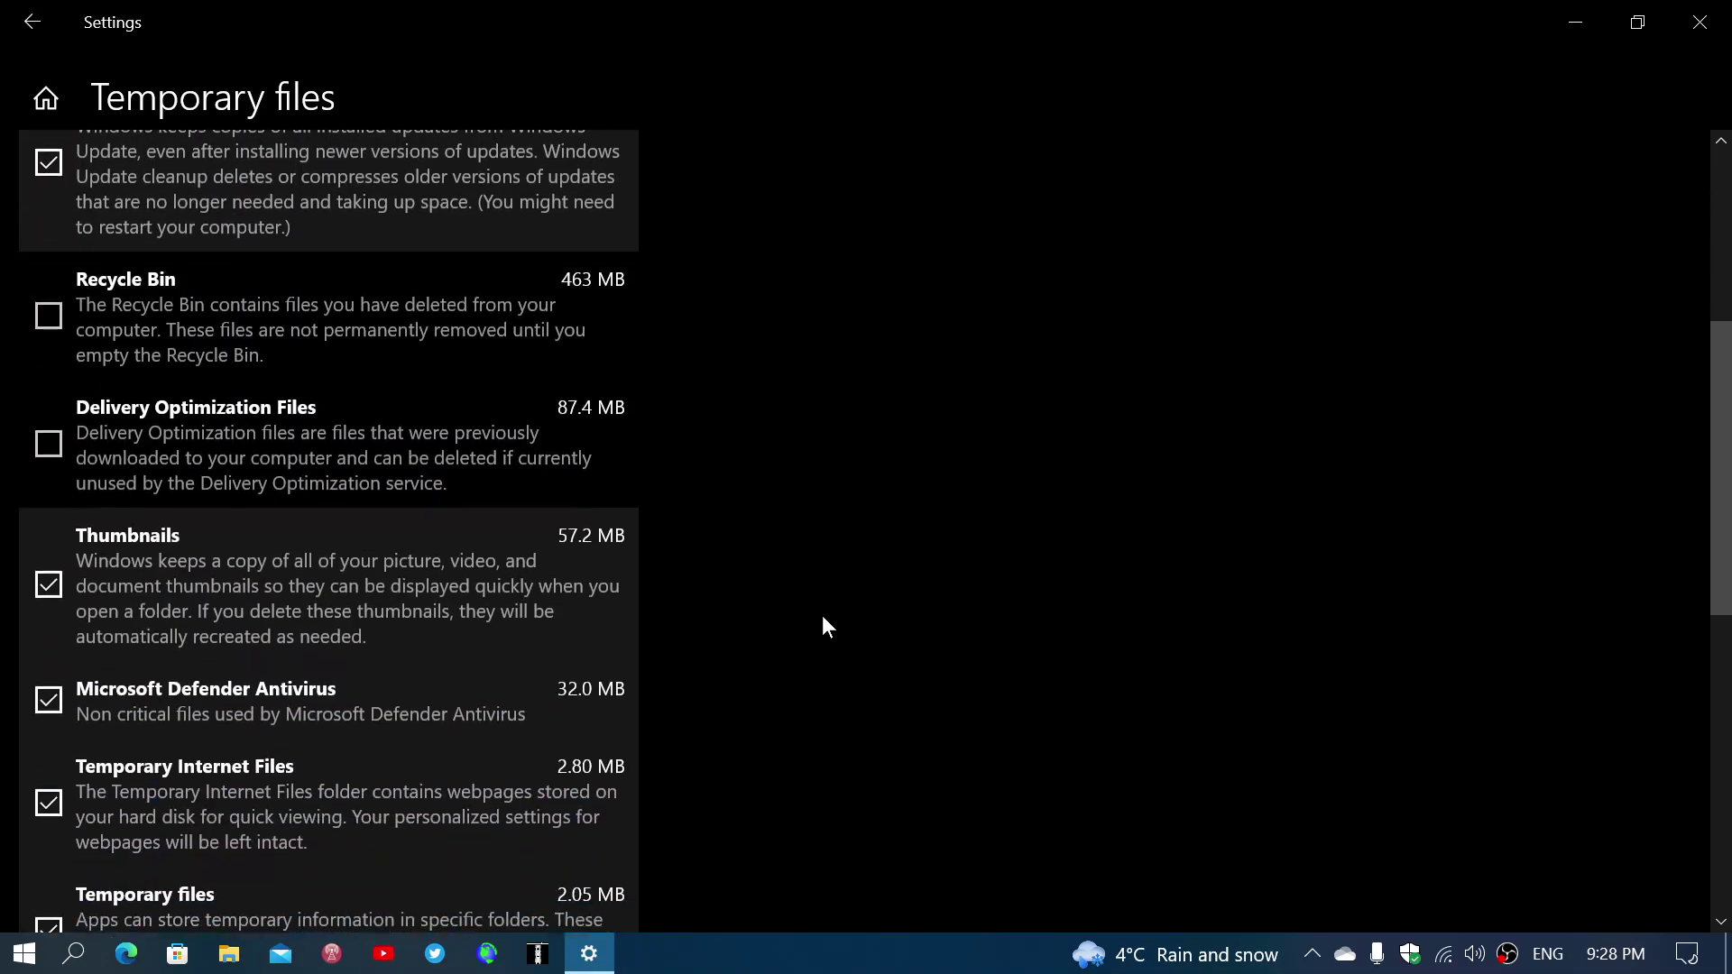
scroll(840, 603, "up", 10)
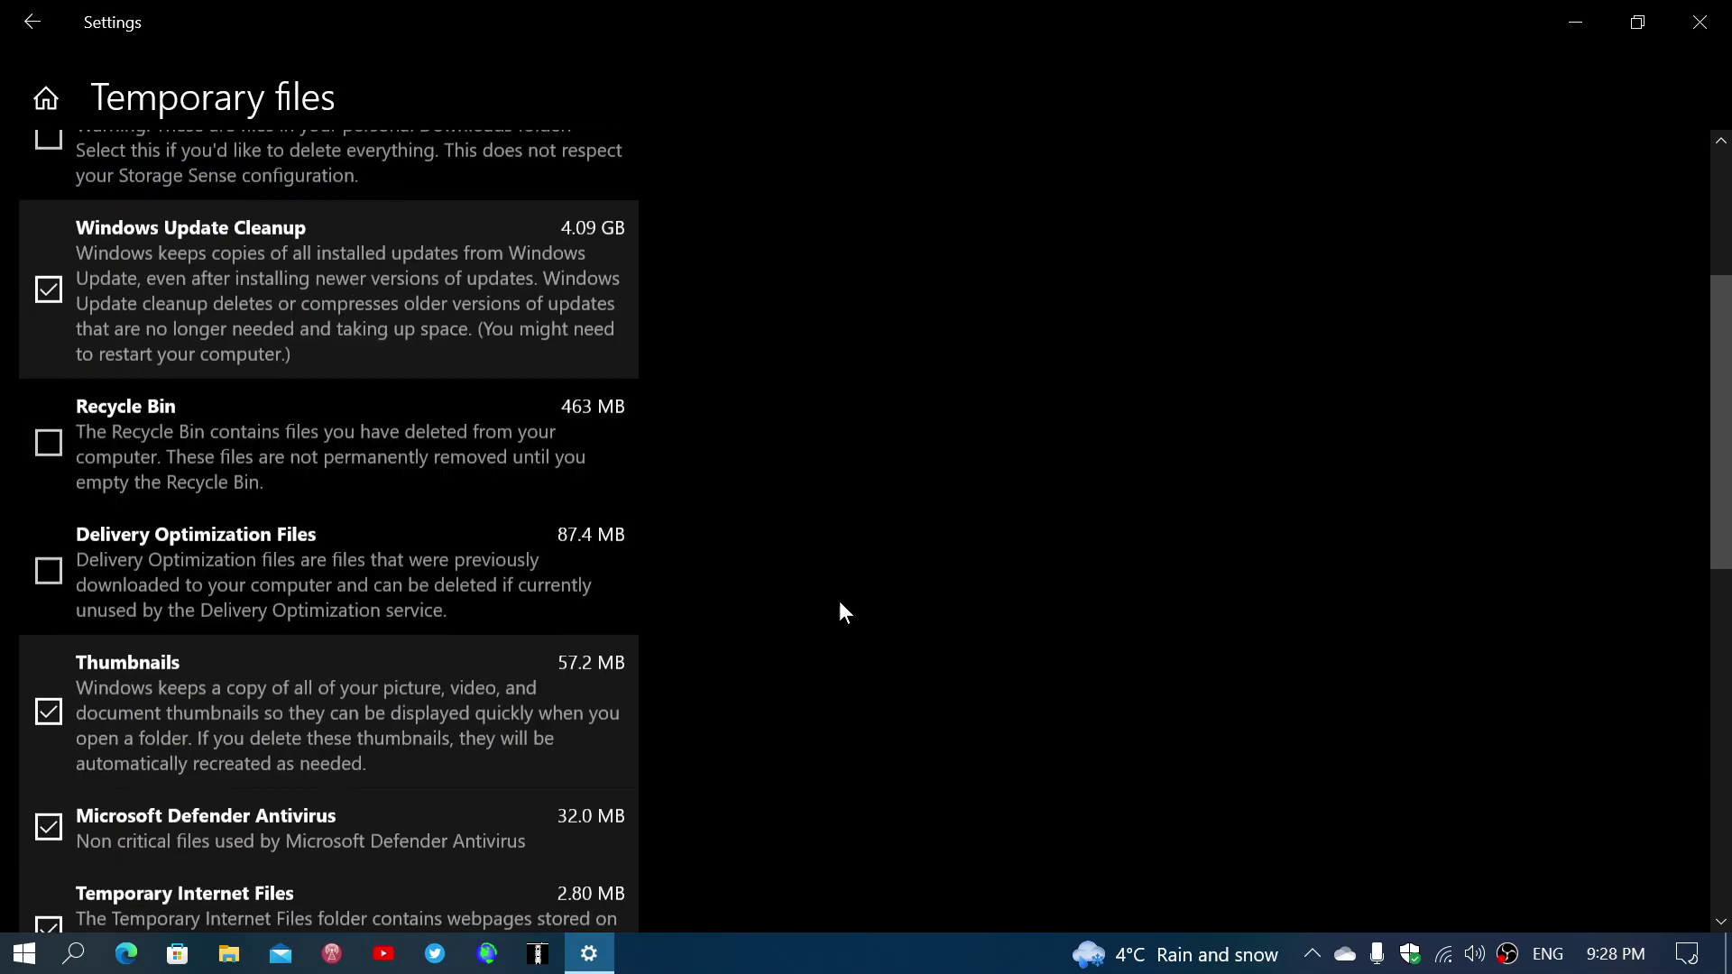
Step: Go back to the C: Storage overview showing 163 GB free and Storage Sense on
left_click(31, 22)
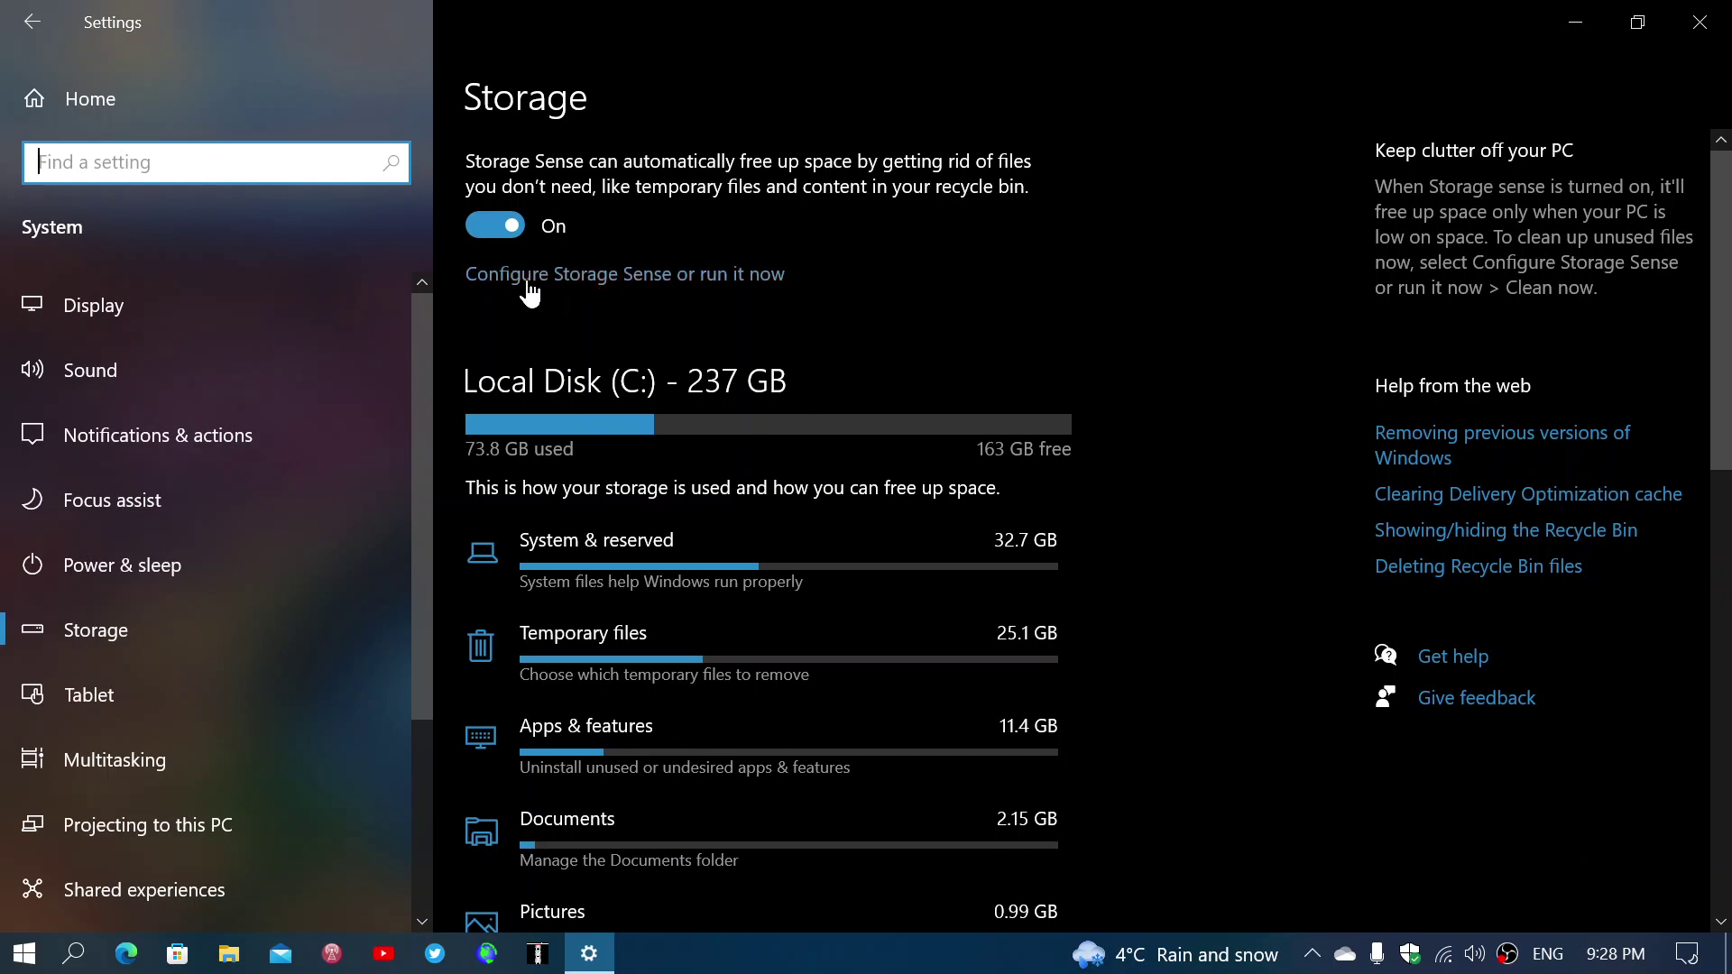
left_click(644, 277)
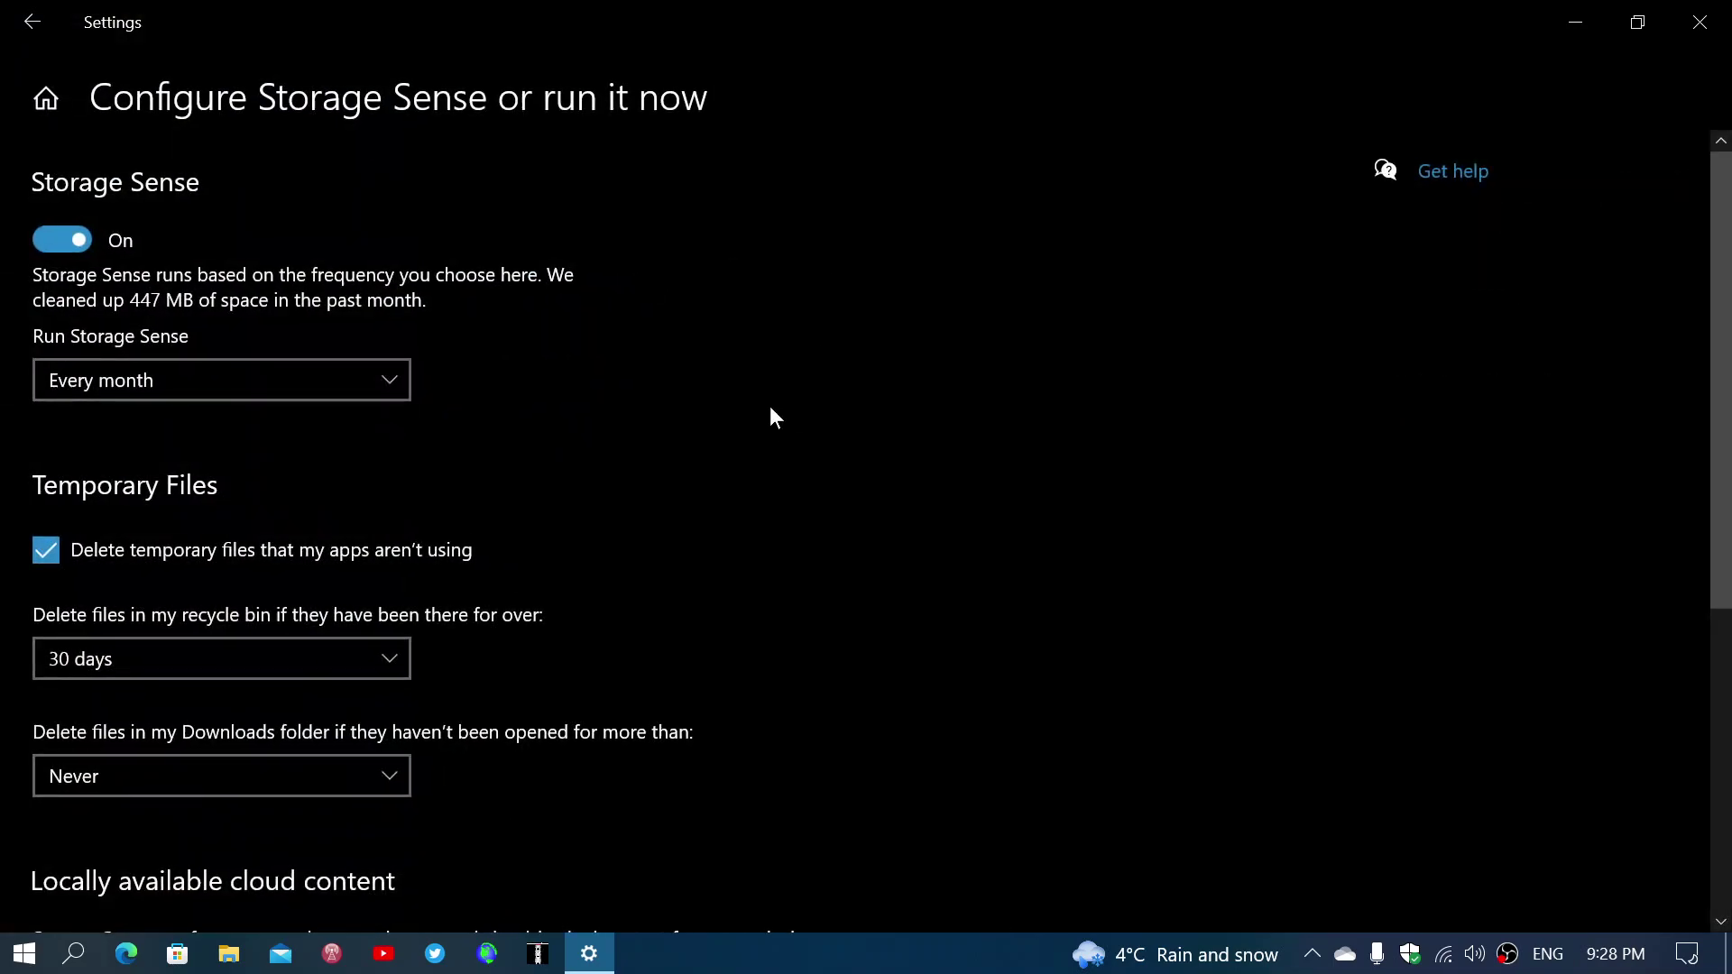
scroll(746, 456, "down", 5)
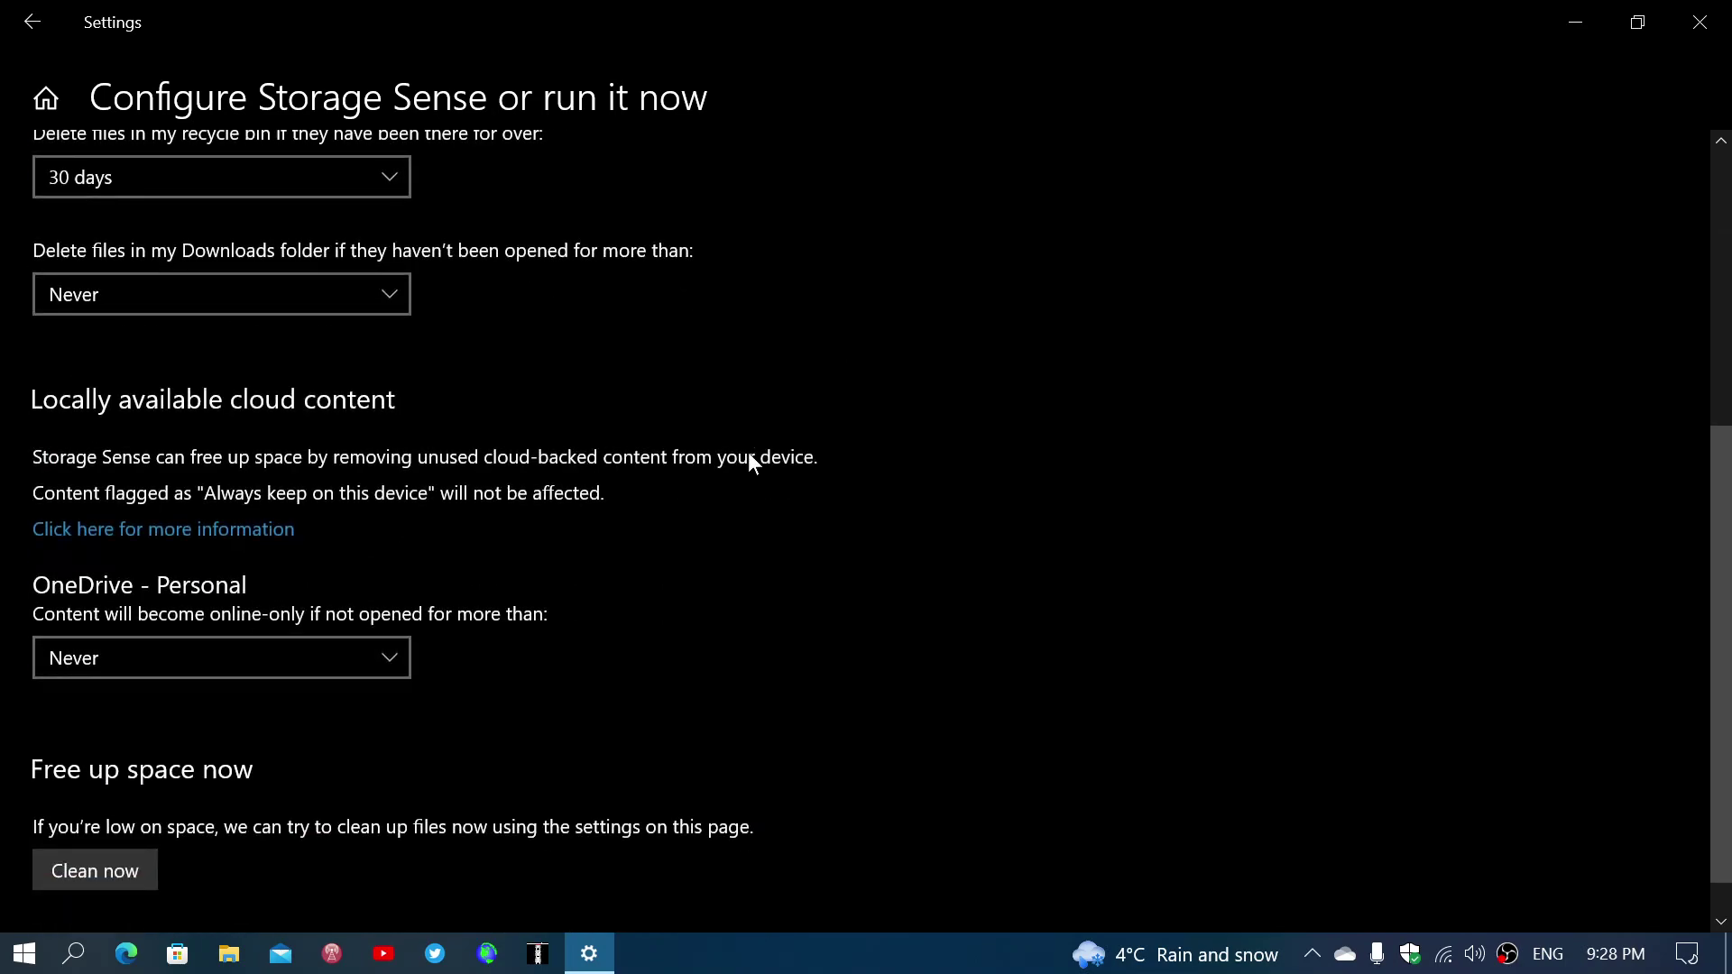
scroll(749, 454, "up", 5)
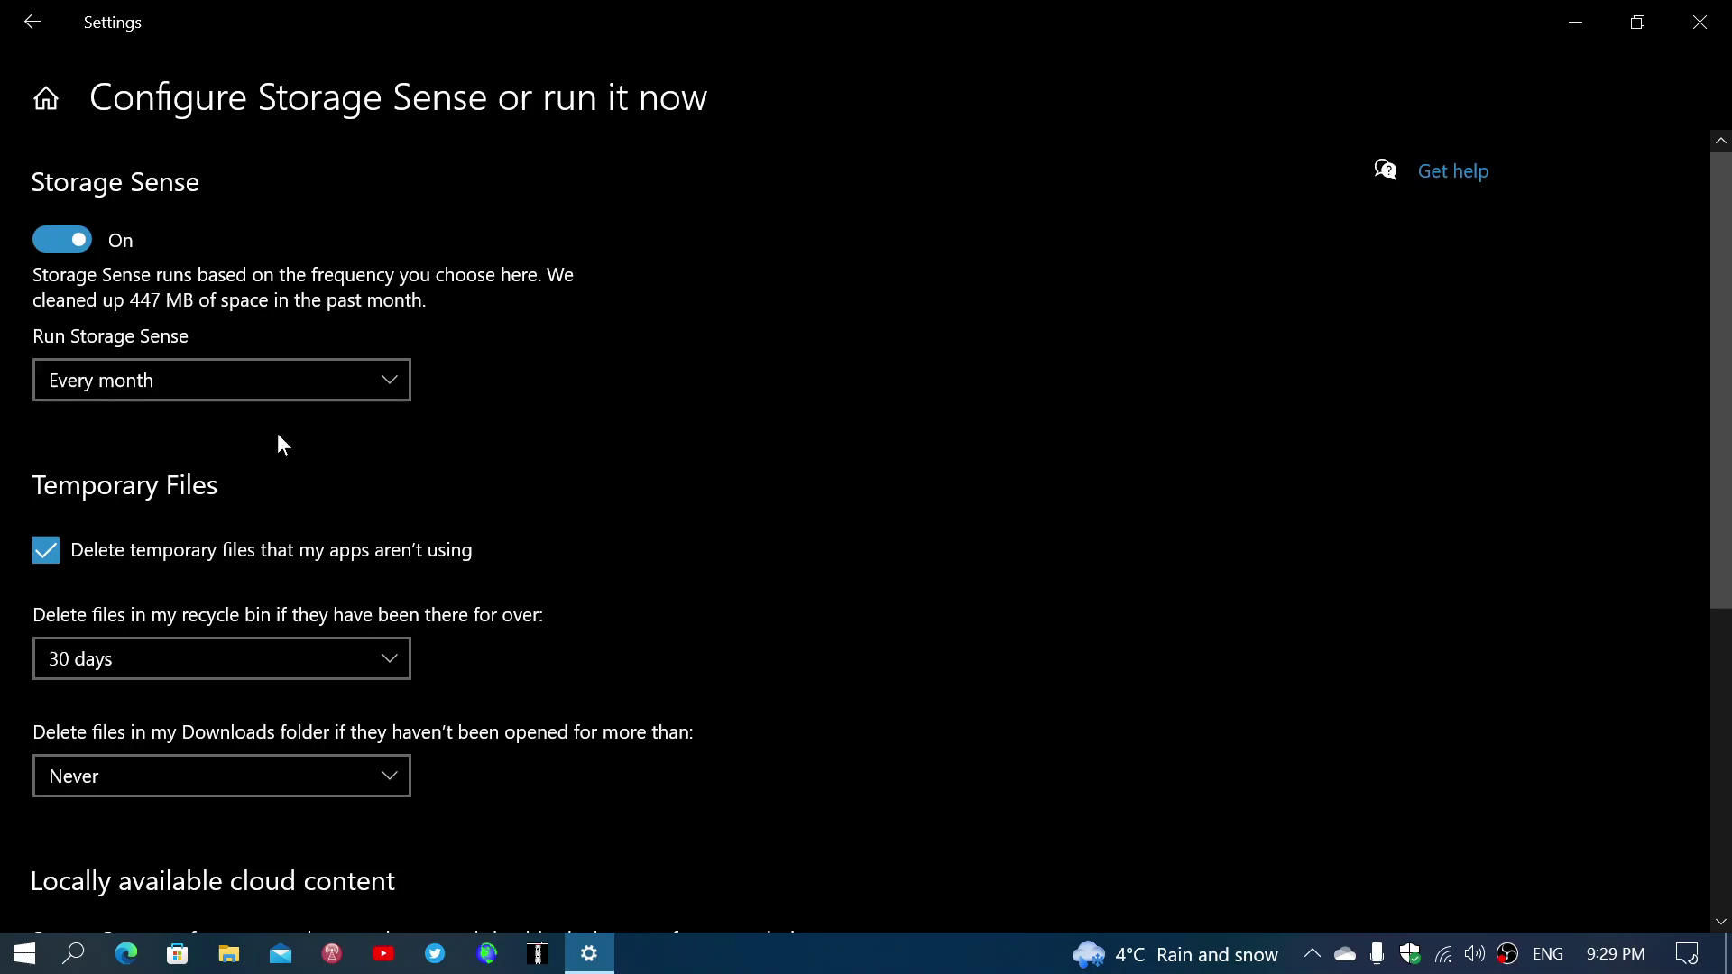
scroll(606, 532, "down", 4)
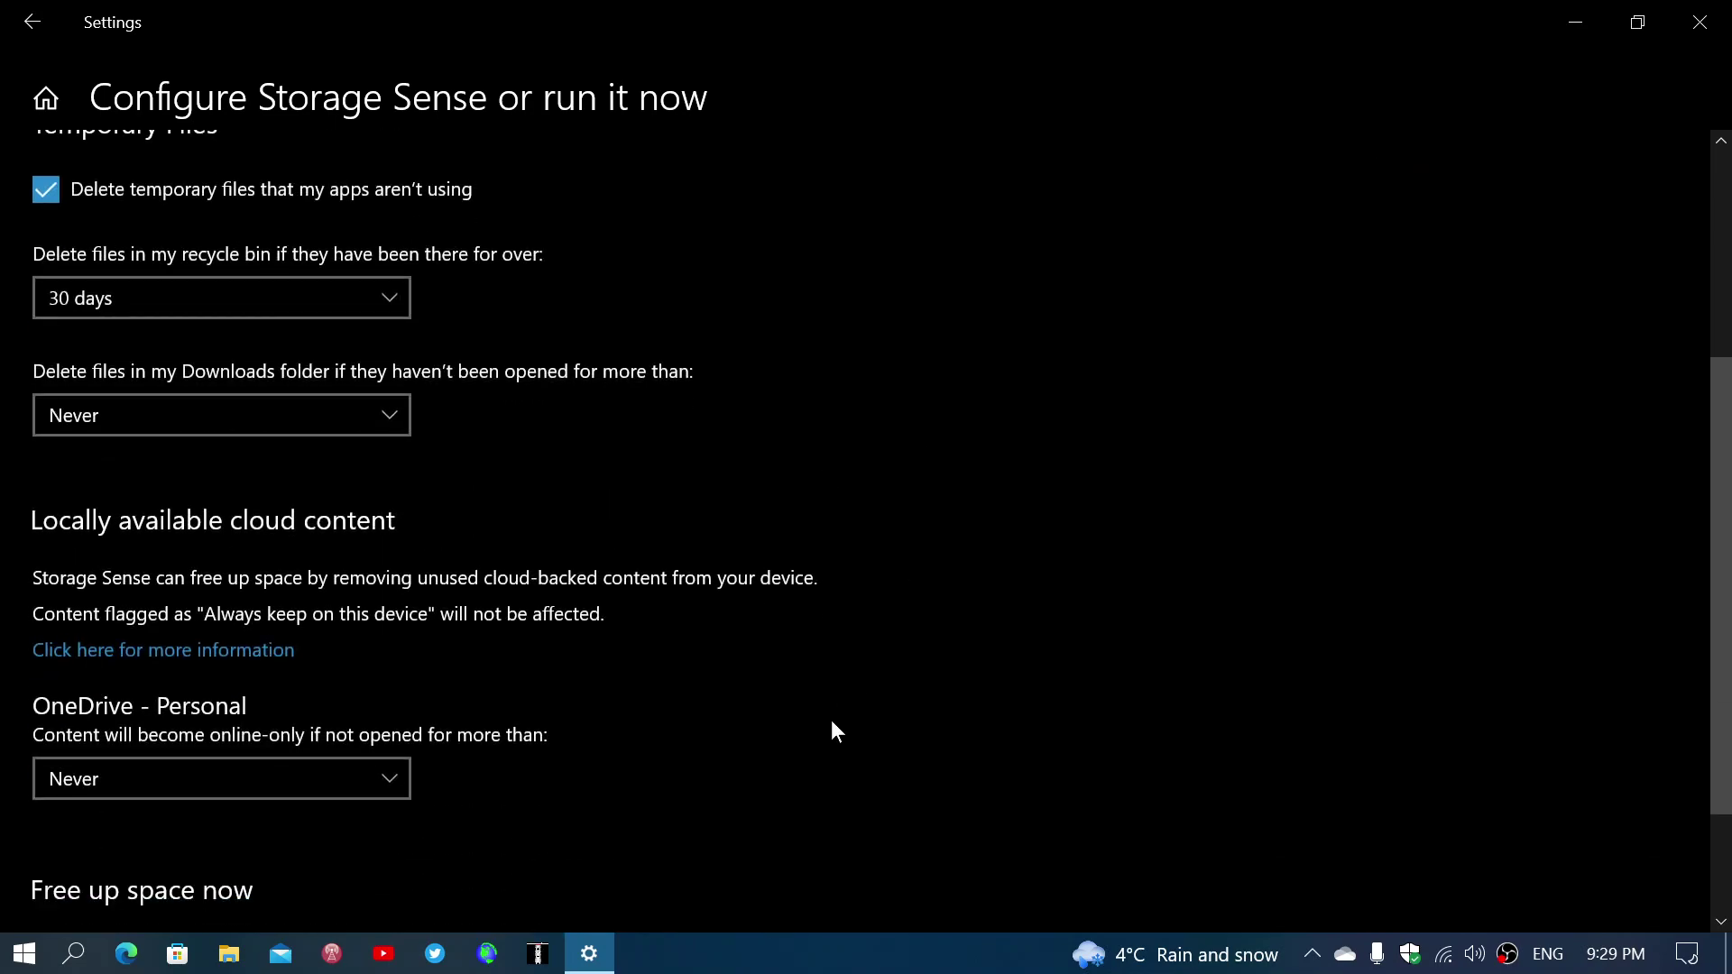
scroll(802, 760, "down", 2)
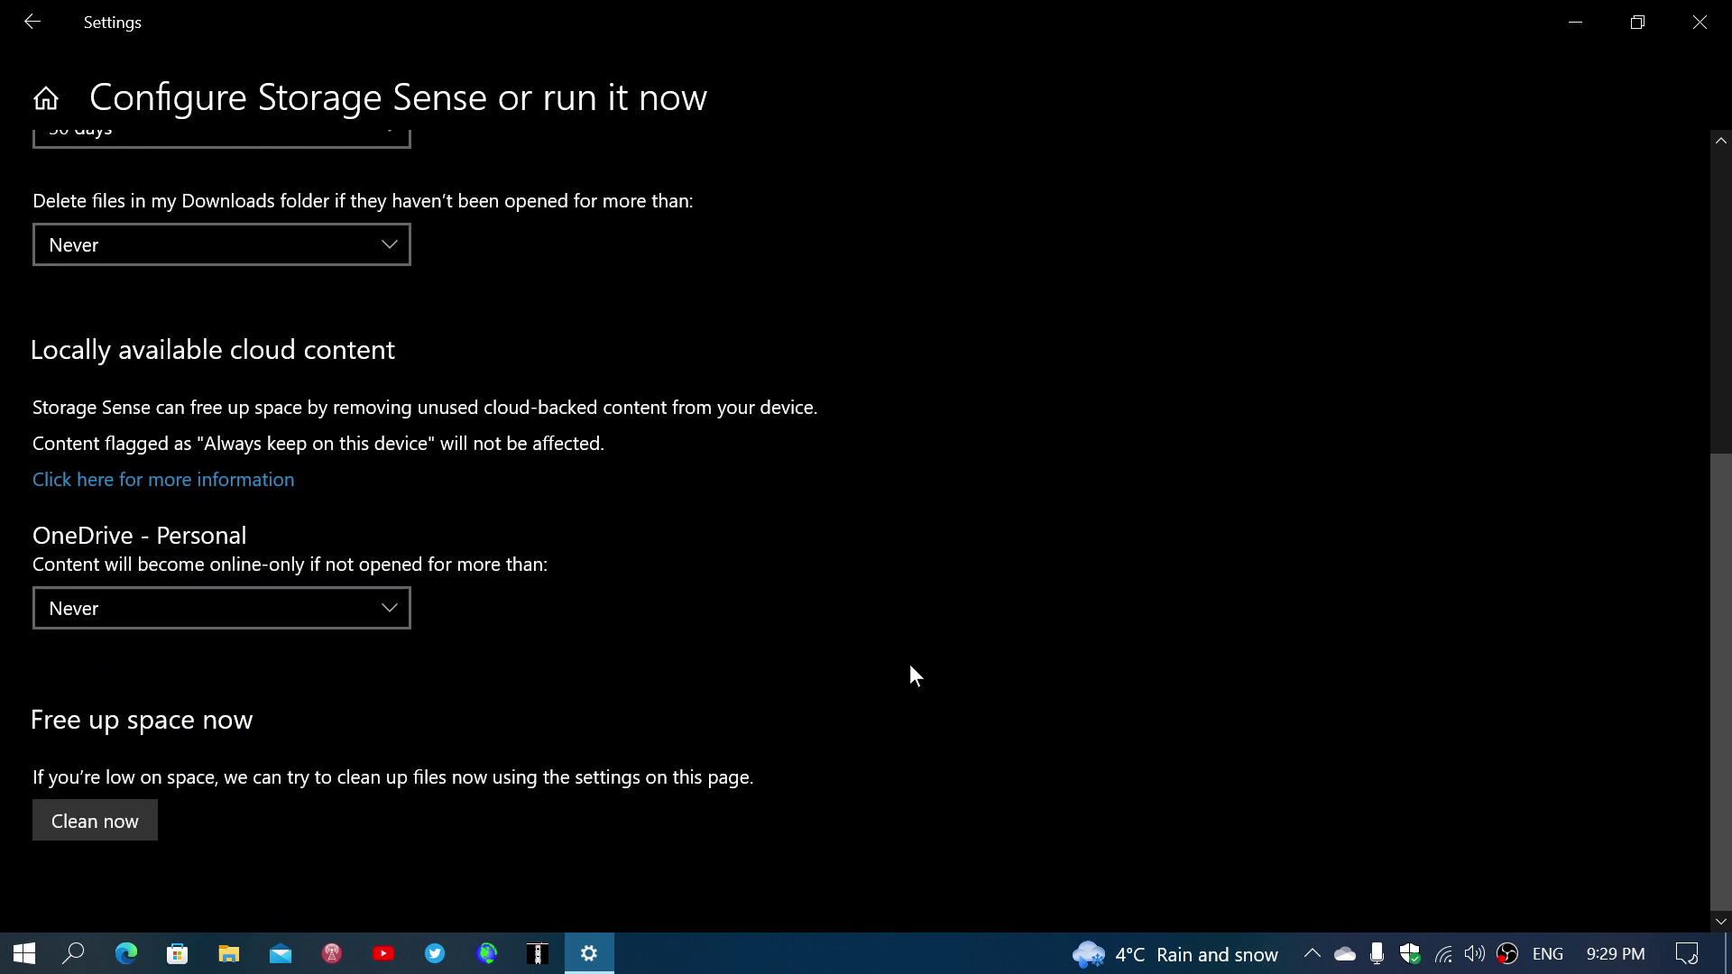
scroll(911, 663, "up", 6)
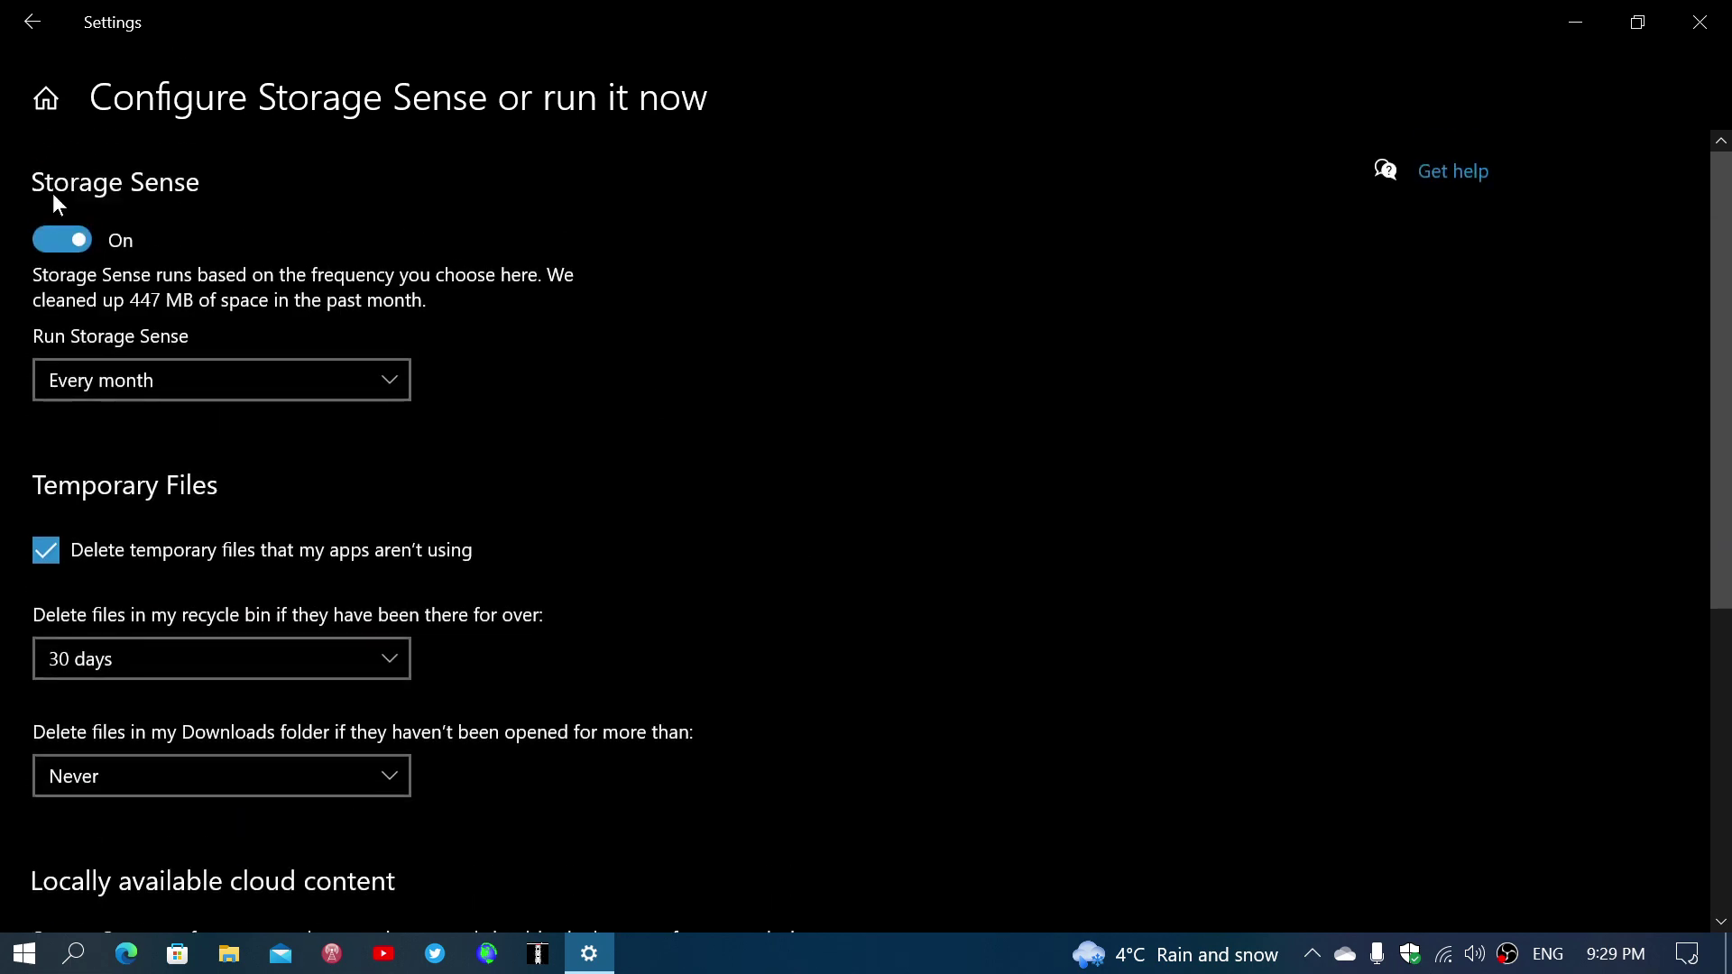
left_click(34, 27)
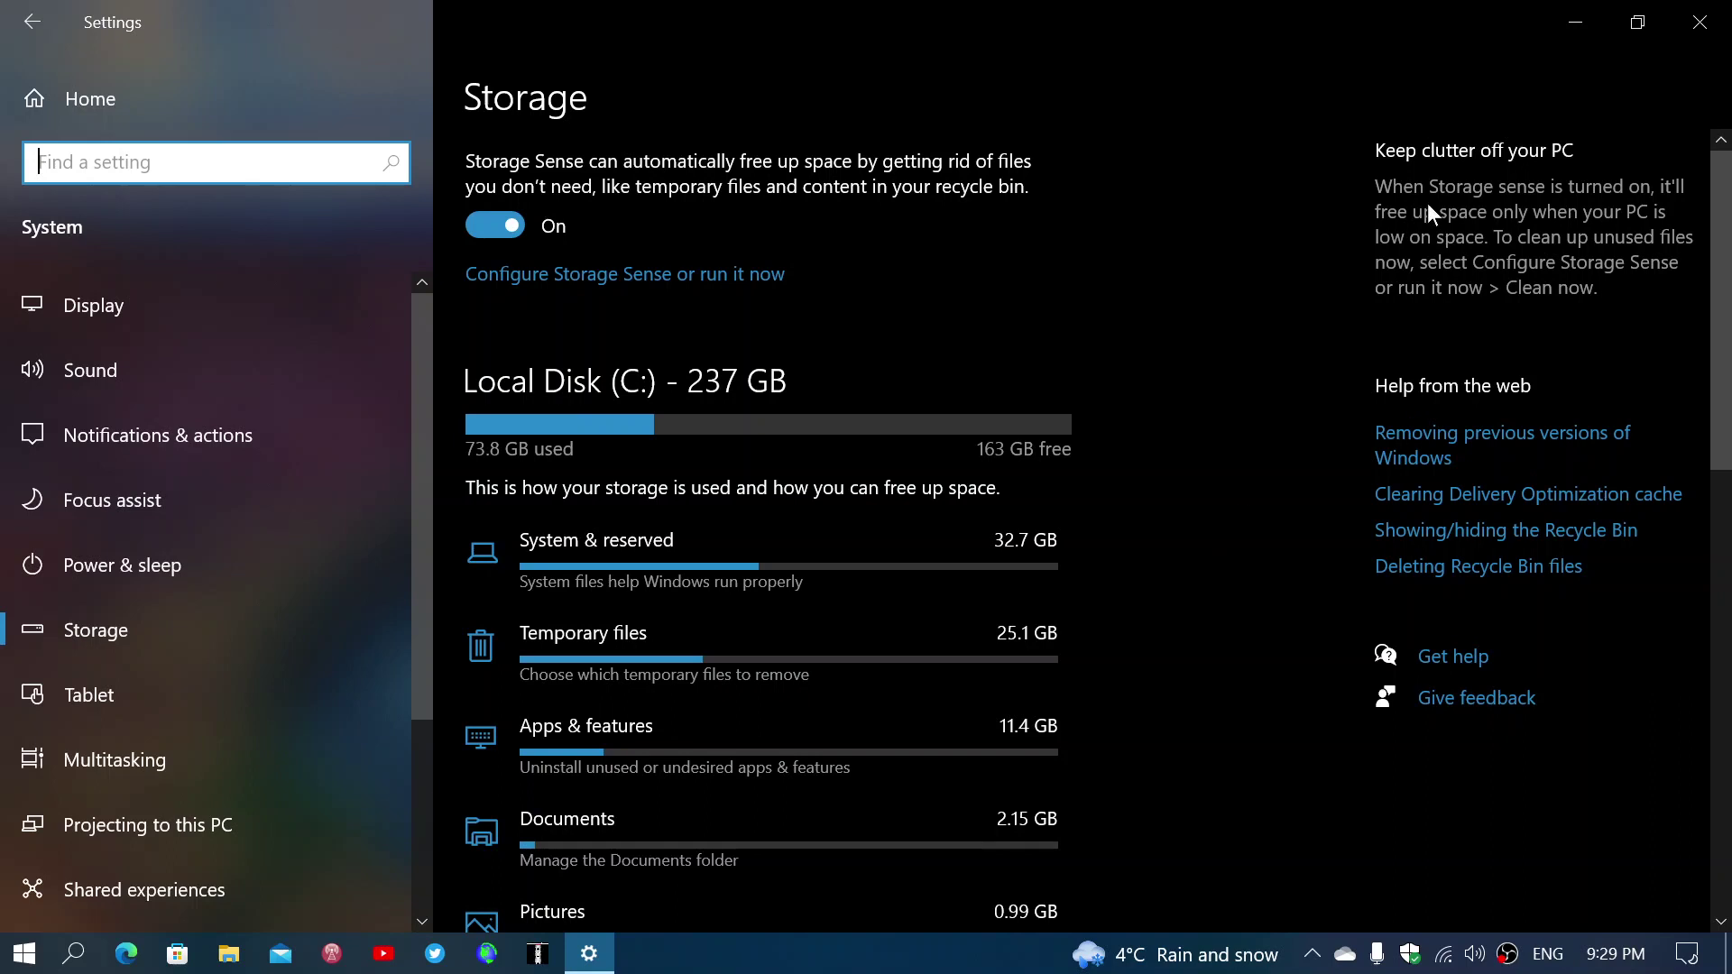
Step: Close the Settings window to return to the desktop
left_click(1700, 22)
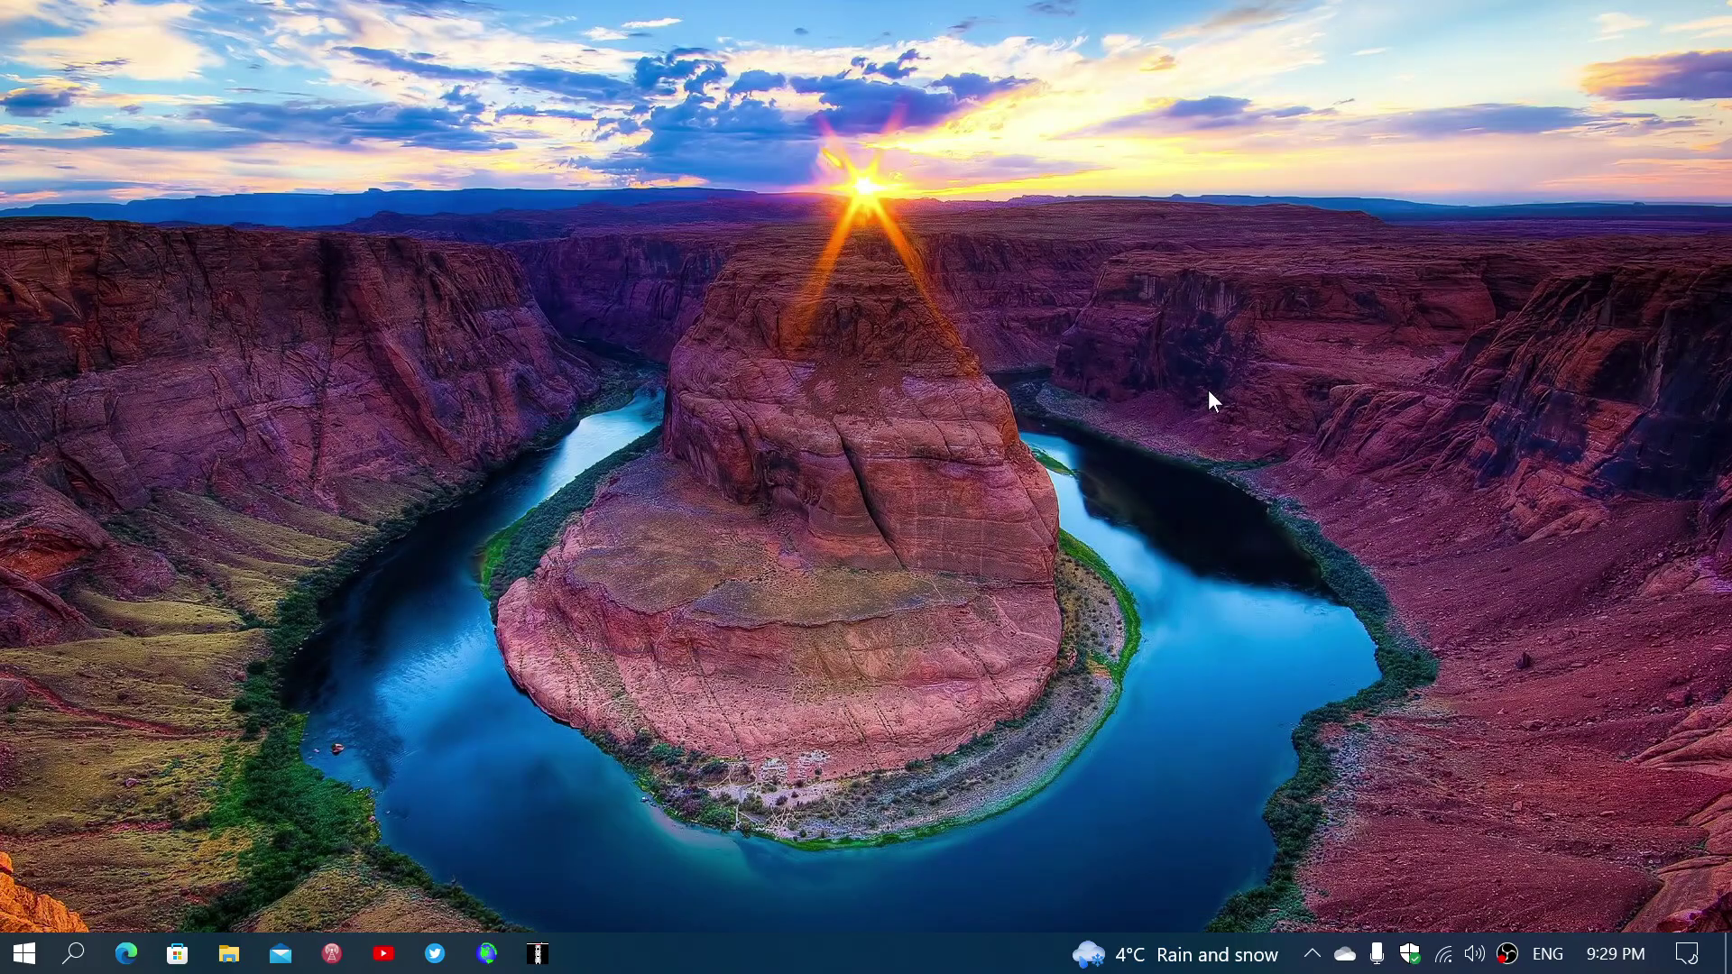